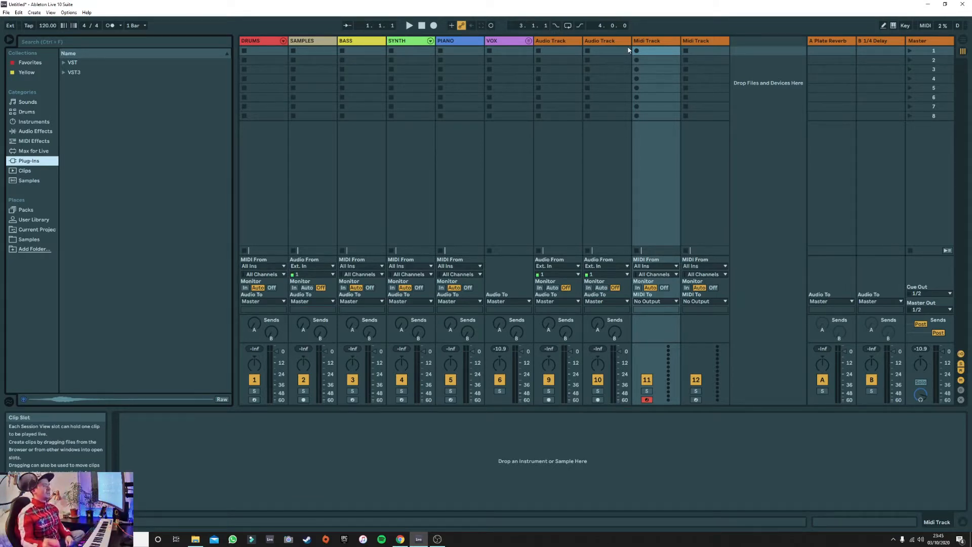
Load the Sampler instrument onto the first MIDI track and open its zone editor
{"action": "left_click", "coordinate": [34, 121]}
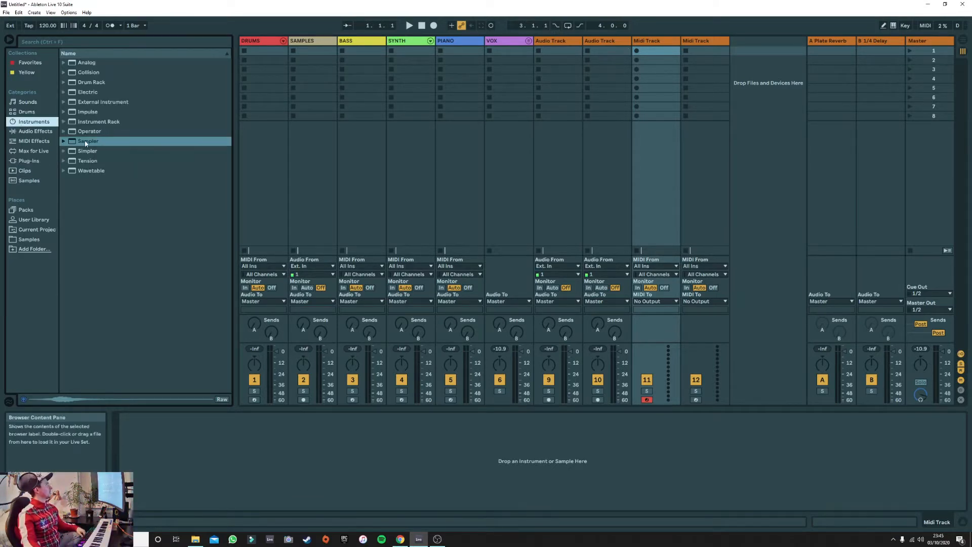
{"action": "left_click", "coordinate": [86, 143]}
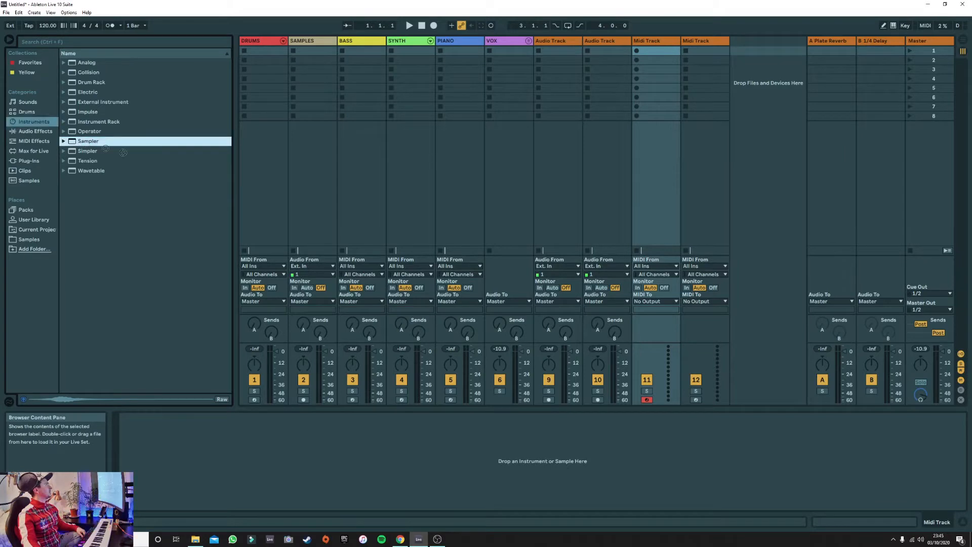
{"action": "left_click_drag", "start_coordinate": [642, 44], "coordinate": [643, 44]}
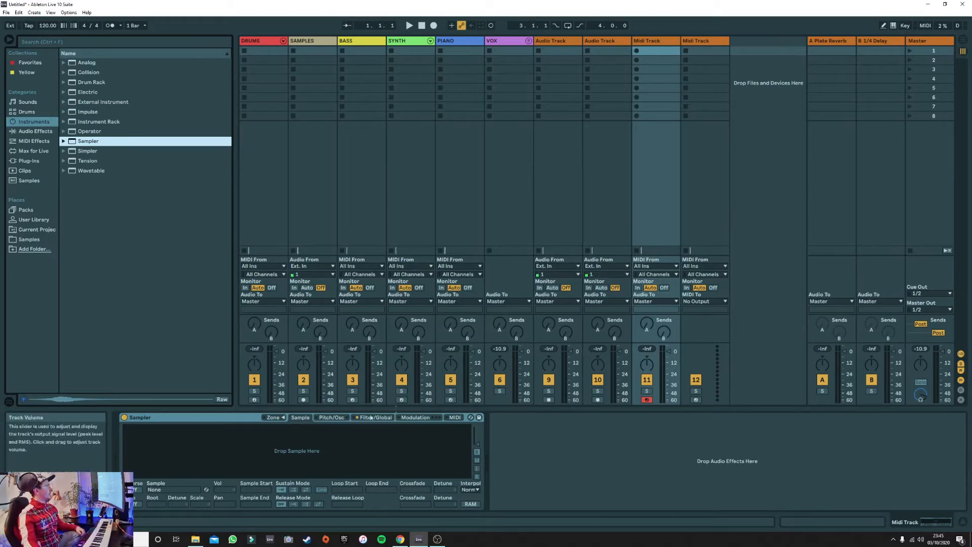
{"action": "left_click", "coordinate": [282, 421]}
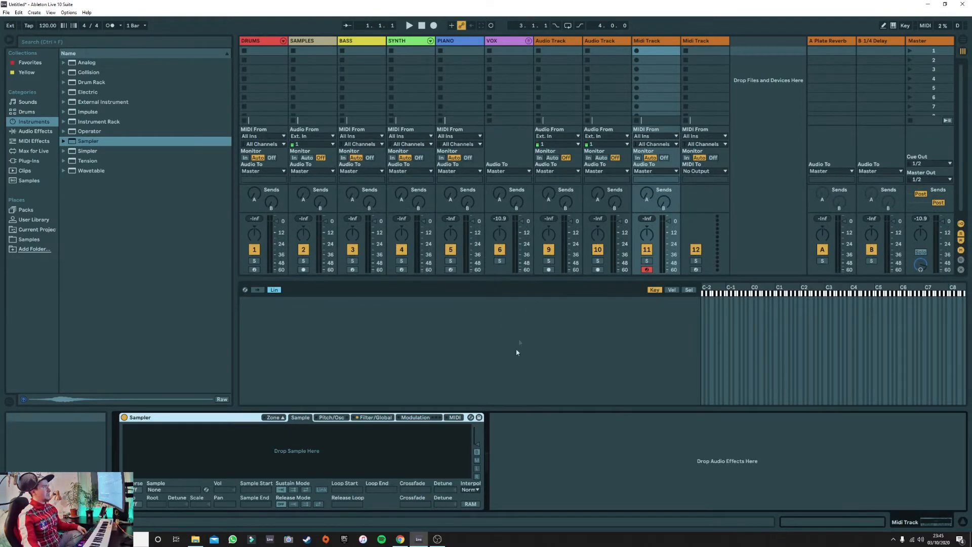
Add the A and A# BowedGuitarNote_01_SP samples from the Bowed Notes folder to Sampler's layer list
{"action": "left_click", "coordinate": [29, 239]}
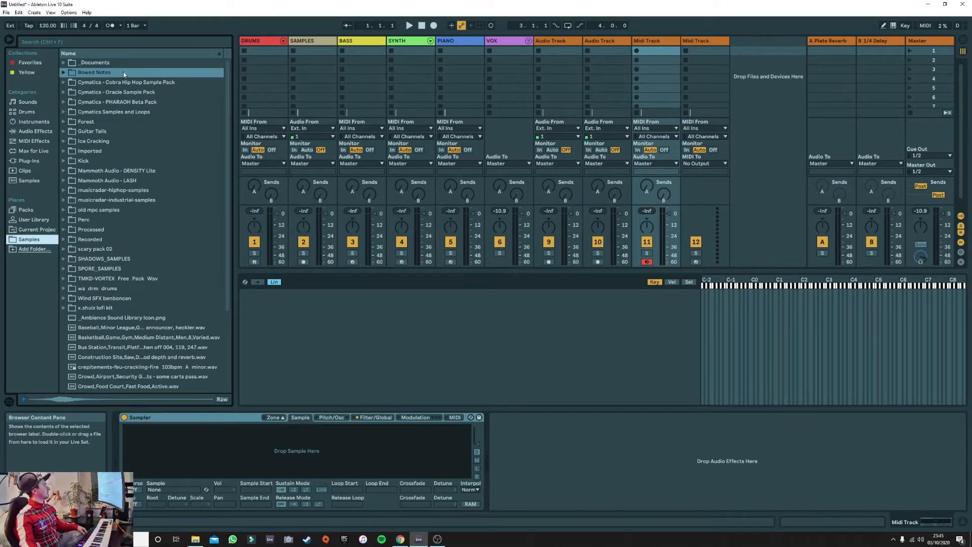
{"action": "left_click", "coordinate": [64, 73]}
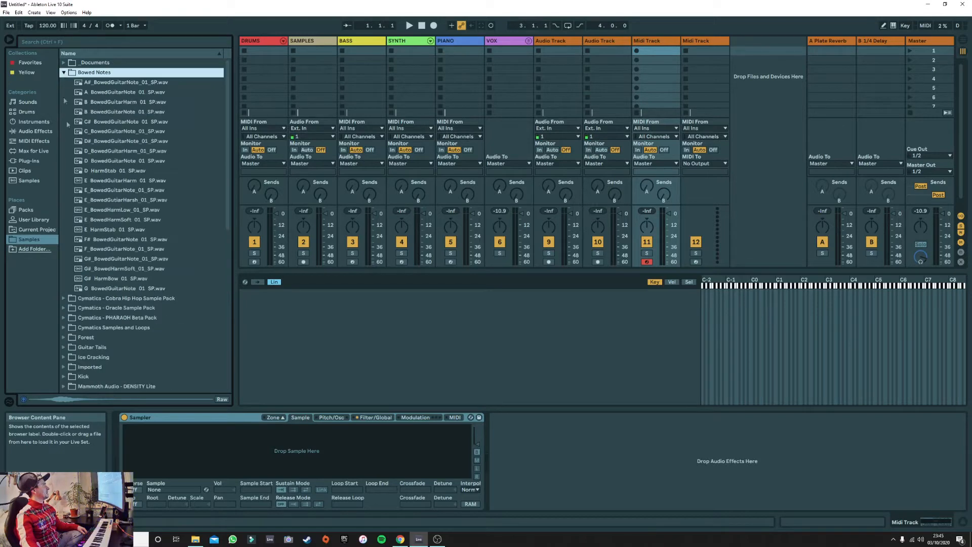
{"action": "left_click", "coordinate": [113, 85]}
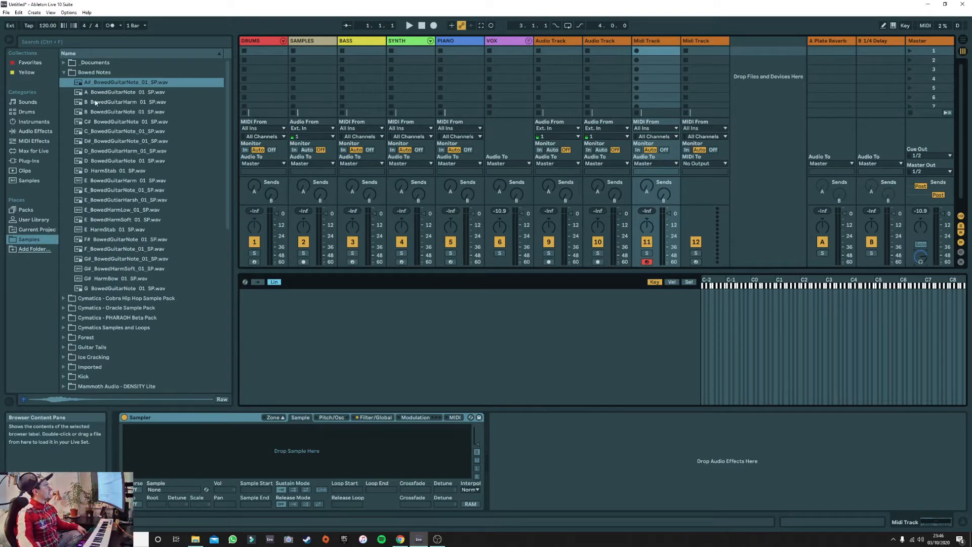
{"action": "left_click_drag", "start_coordinate": [98, 92], "coordinate": [288, 312]}
{"action": "left_click_drag", "start_coordinate": [103, 83], "coordinate": [295, 311]}
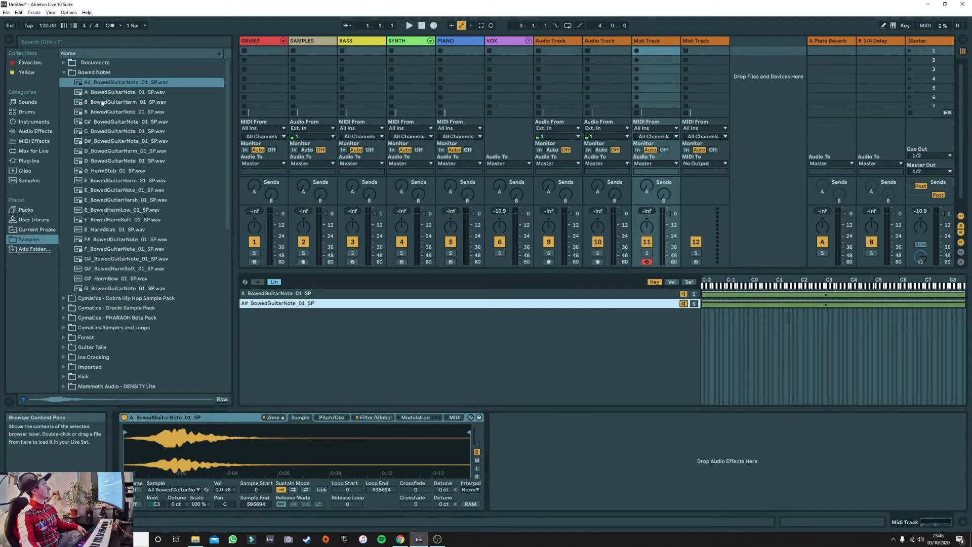
Add the B, C, C#, D and D# BowedGuitarNote samples to the layer list in that order
{"action": "left_click_drag", "start_coordinate": [101, 114], "coordinate": [311, 324]}
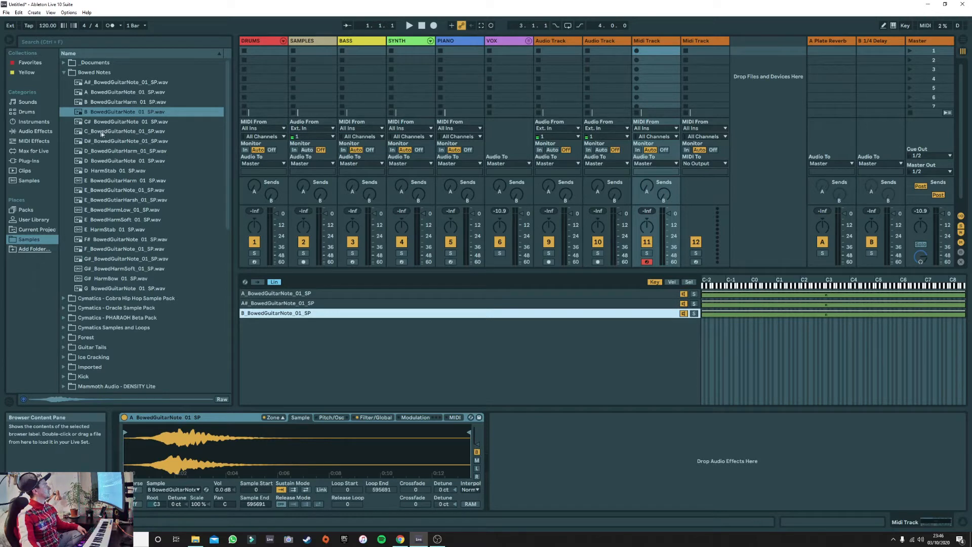
{"action": "left_click_drag", "start_coordinate": [99, 134], "coordinate": [287, 334]}
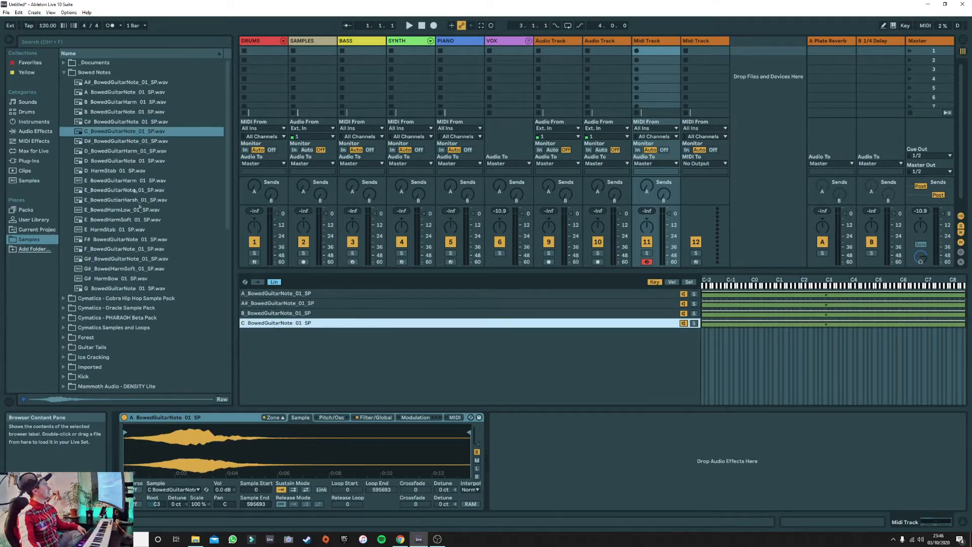
{"action": "left_click", "coordinate": [105, 124]}
{"action": "left_click_drag", "start_coordinate": [104, 122], "coordinate": [276, 336]}
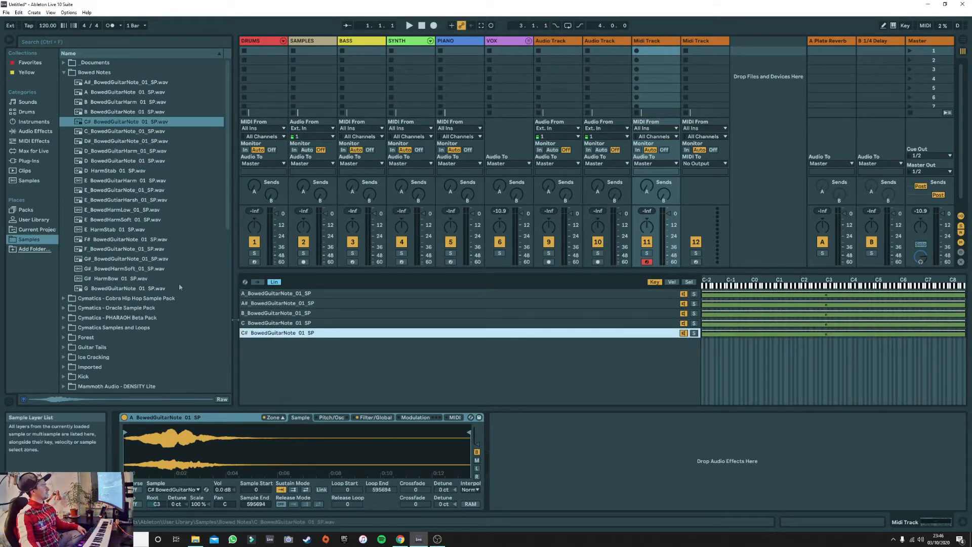
{"action": "left_click_drag", "start_coordinate": [104, 161], "coordinate": [273, 343]}
{"action": "left_click_drag", "start_coordinate": [107, 141], "coordinate": [286, 354]}
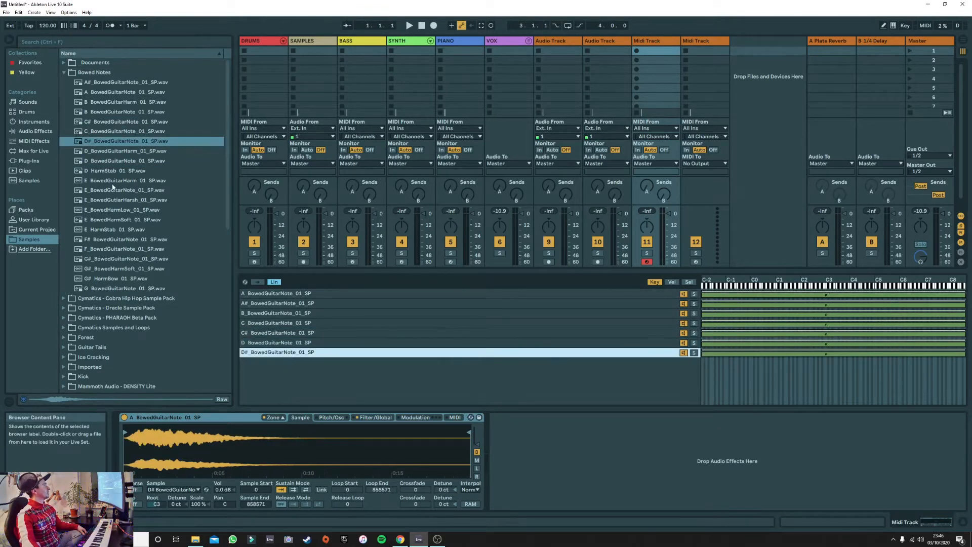
Add the E, F, F#, G and G# BowedGuitarNote samples below the existing layers
{"action": "left_click_drag", "start_coordinate": [112, 187], "coordinate": [253, 362]}
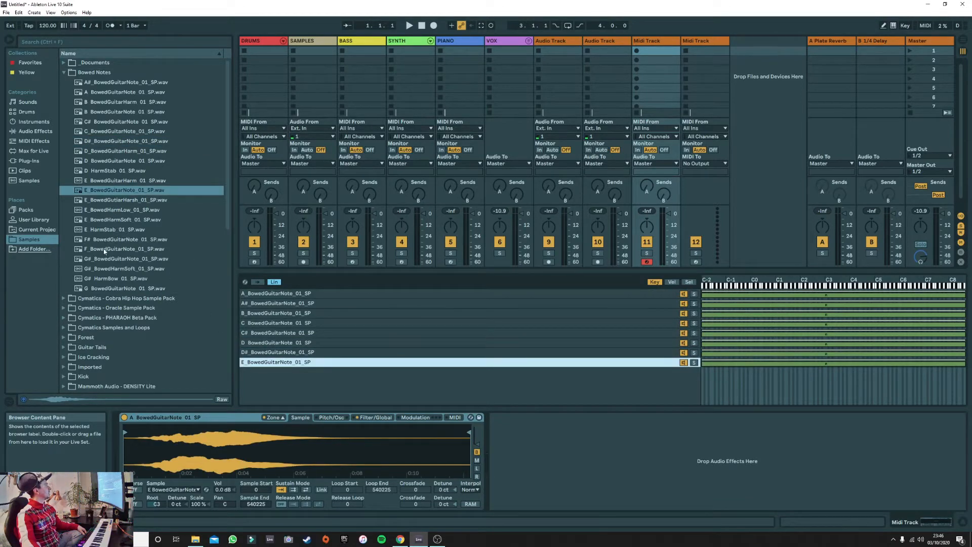
{"action": "left_click_drag", "start_coordinate": [93, 250], "coordinate": [258, 373]}
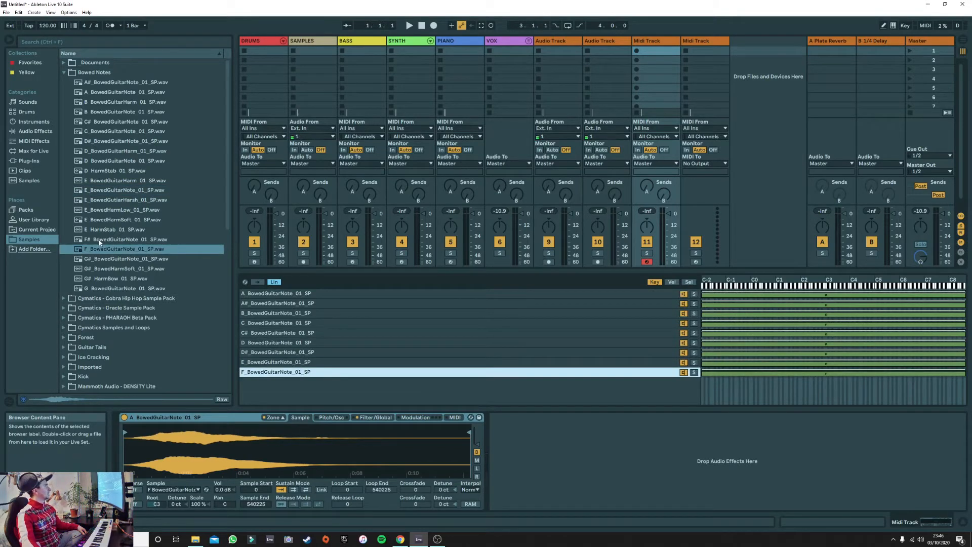
{"action": "left_click_drag", "start_coordinate": [99, 239], "coordinate": [249, 385]}
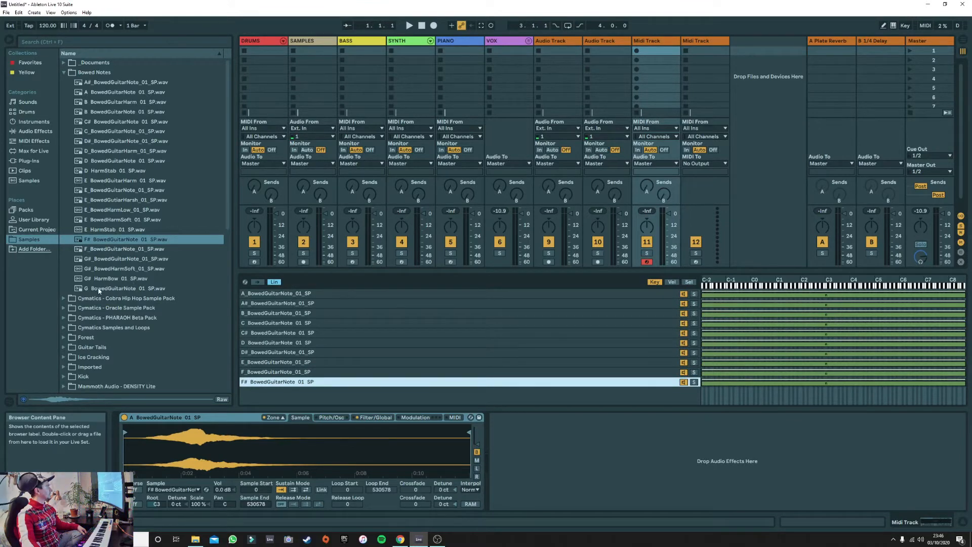
{"action": "left_click_drag", "start_coordinate": [98, 288], "coordinate": [249, 391]}
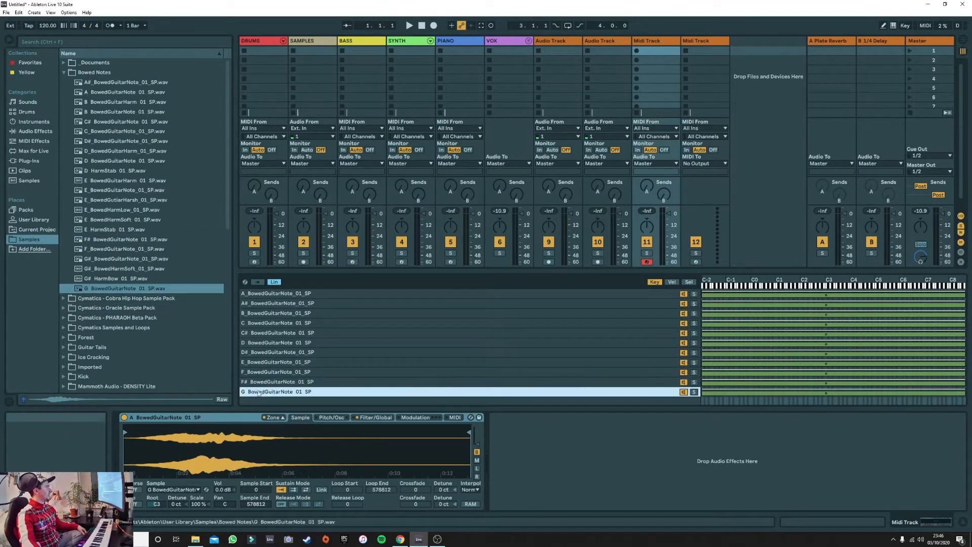
{"action": "left_click_drag", "start_coordinate": [110, 261], "coordinate": [259, 403]}
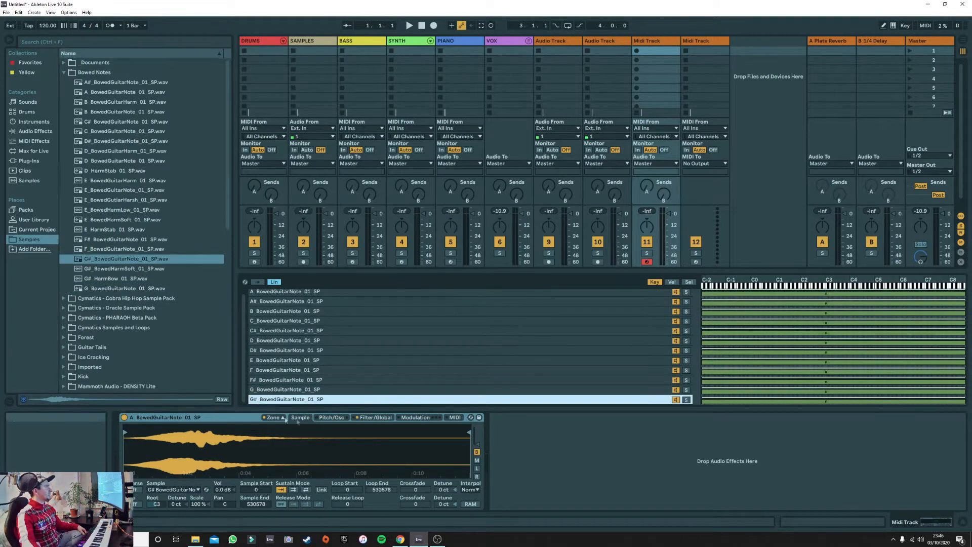
Enlarge the zone editor, preview the A_BowedGuitarNote sample, and narrow its key zone to the single key A3
{"action": "left_click_drag", "start_coordinate": [535, 271], "coordinate": [538, 247]}
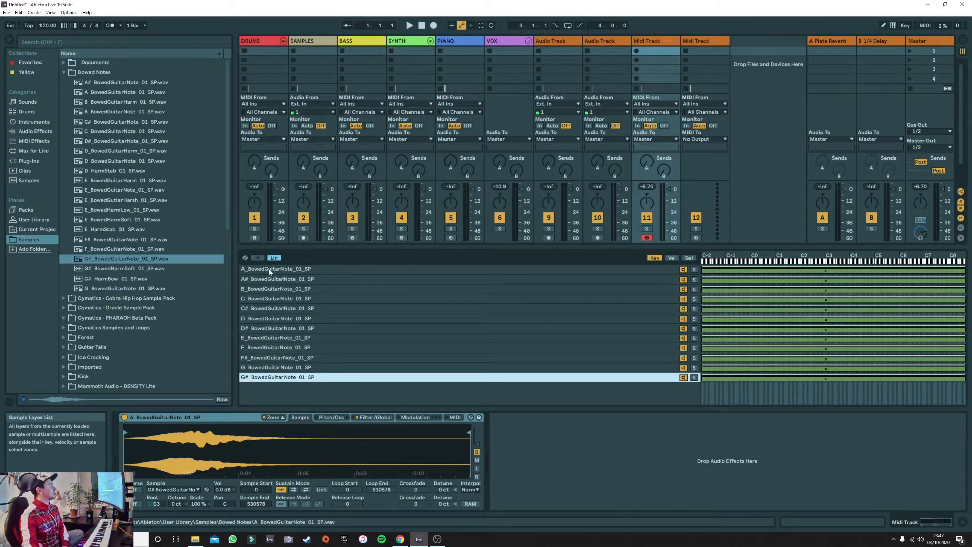
{"action": "left_click", "coordinate": [107, 93]}
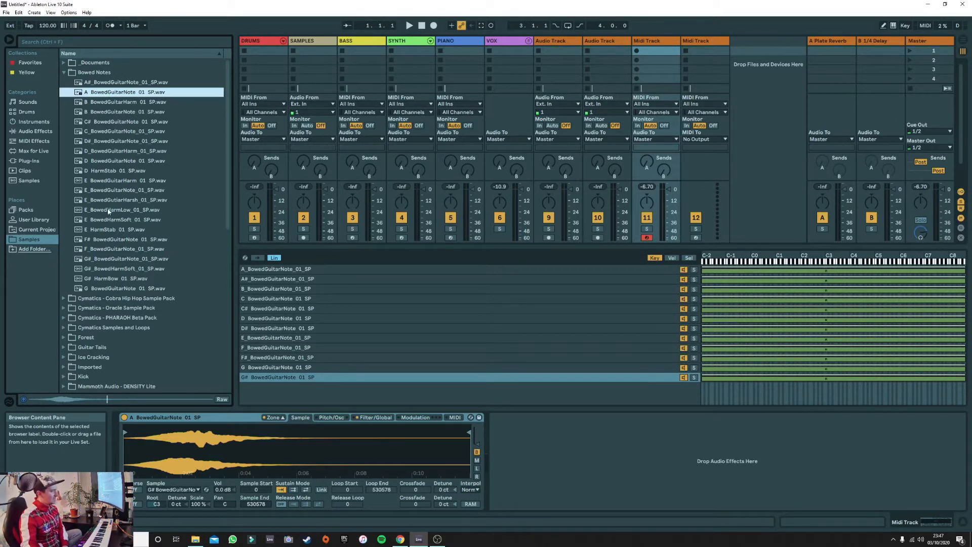
{"action": "left_click_drag", "start_coordinate": [702, 271], "coordinate": [870, 271]}
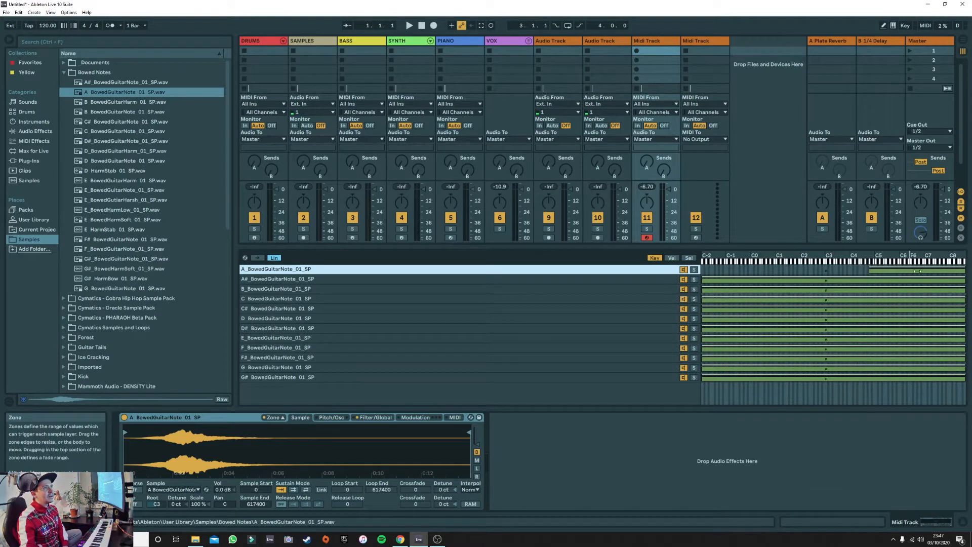
{"action": "left_click_drag", "start_coordinate": [963, 272], "coordinate": [870, 270]}
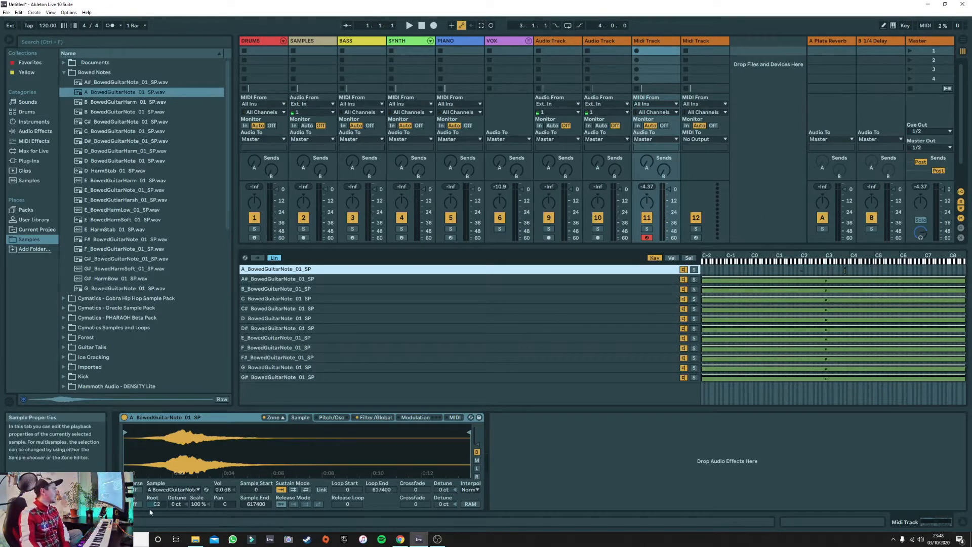
Set the root key of the A_BowedGuitarNote sample to A3
{"action": "left_click_drag", "start_coordinate": [156, 504], "coordinate": [157, 524]}
{"action": "key", "text": "Down"}
{"action": "key", "text": "Up"}
{"action": "key", "text": "Up"}
{"action": "key", "text": "Up"}
{"action": "key", "text": "Up"}
{"action": "key", "text": "Up"}
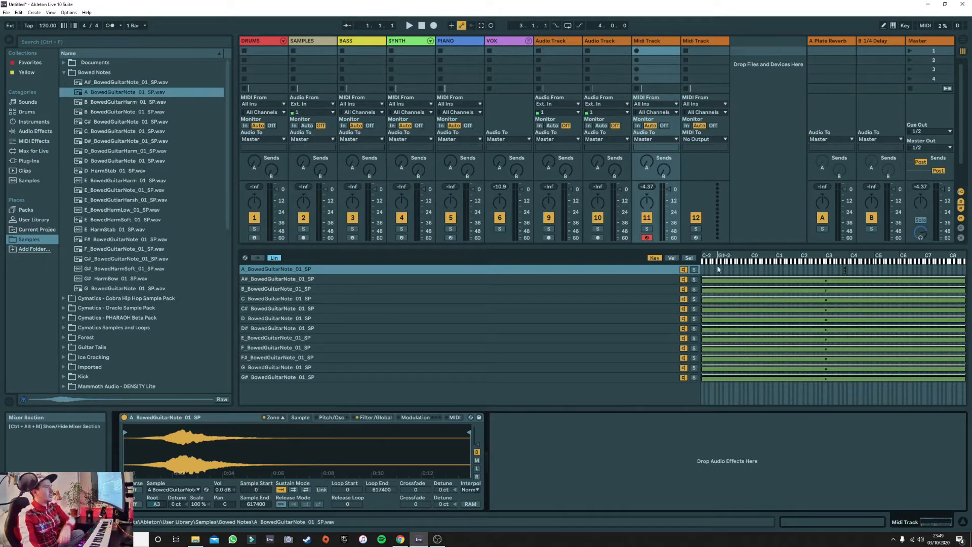
Narrow the A# sample's key zone to A#3 and the B sample's key zone to the next key up
{"action": "left_click_drag", "start_coordinate": [703, 280], "coordinate": [847, 286]}
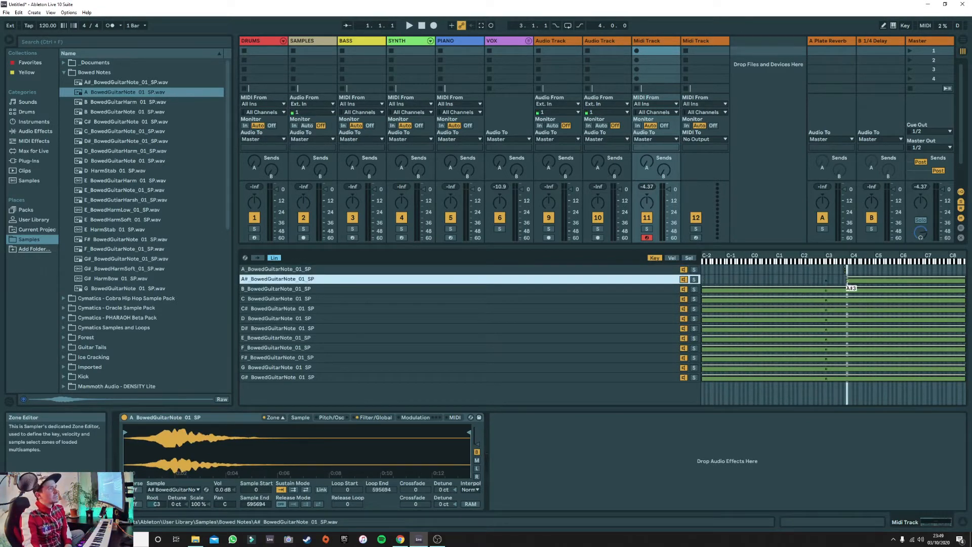
{"action": "left_click_drag", "start_coordinate": [965, 280], "coordinate": [847, 280]}
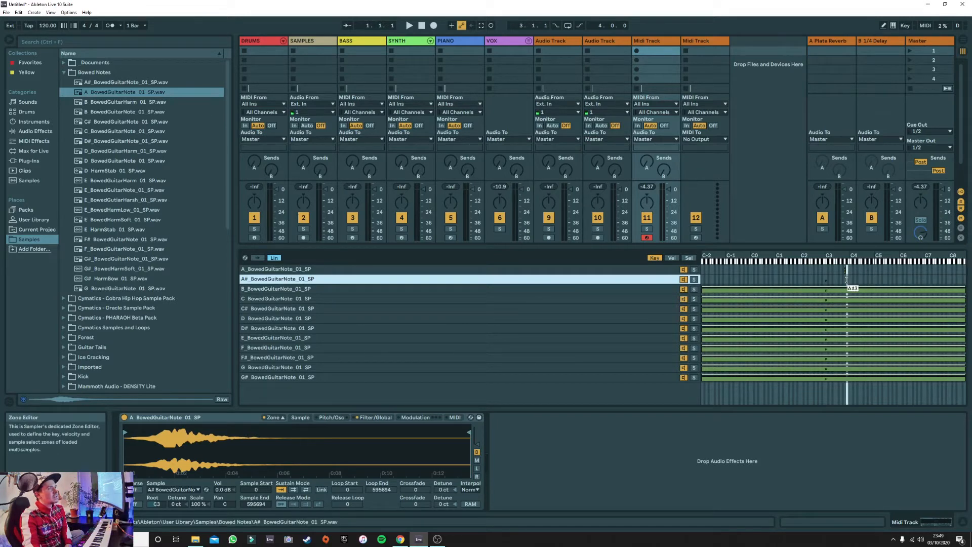
{"action": "left_click_drag", "start_coordinate": [705, 291], "coordinate": [851, 298]}
{"action": "left_click_drag", "start_coordinate": [965, 290], "coordinate": [850, 288]}
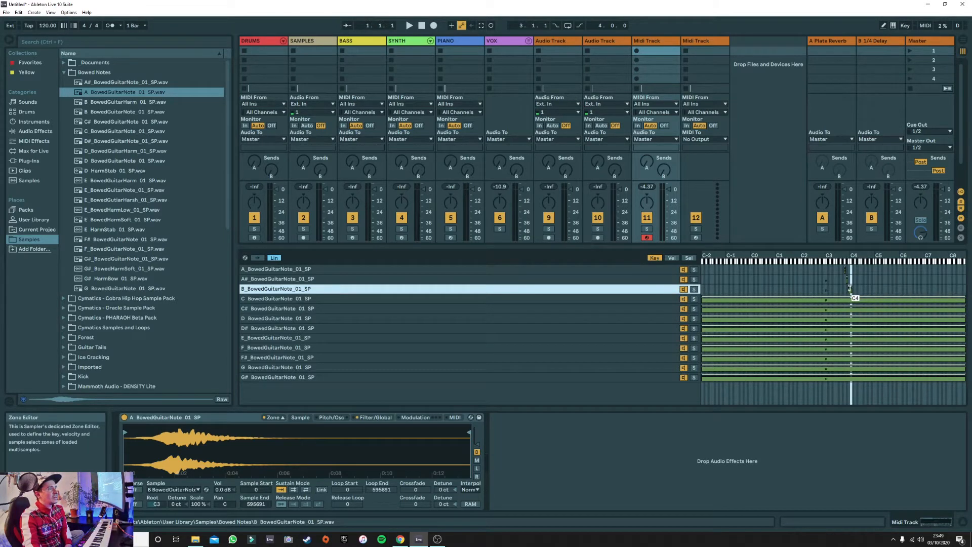
Narrow the C sample's key zone to C4 and the C# sample's key zone to C#4
{"action": "left_click", "coordinate": [715, 300]}
{"action": "left_click_drag", "start_coordinate": [715, 299], "coordinate": [850, 299]}
{"action": "left_click_drag", "start_coordinate": [965, 300], "coordinate": [852, 301]}
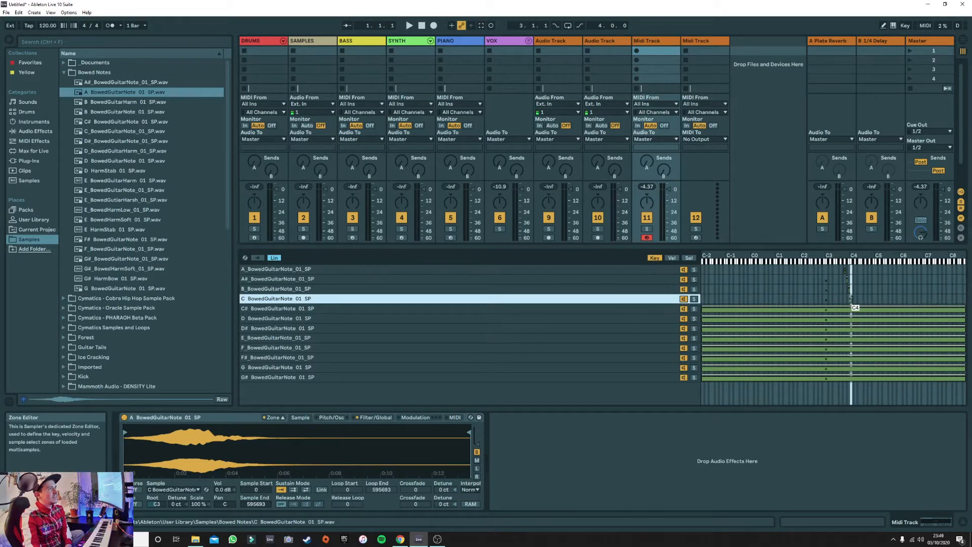
{"action": "left_click_drag", "start_coordinate": [702, 309], "coordinate": [853, 309]}
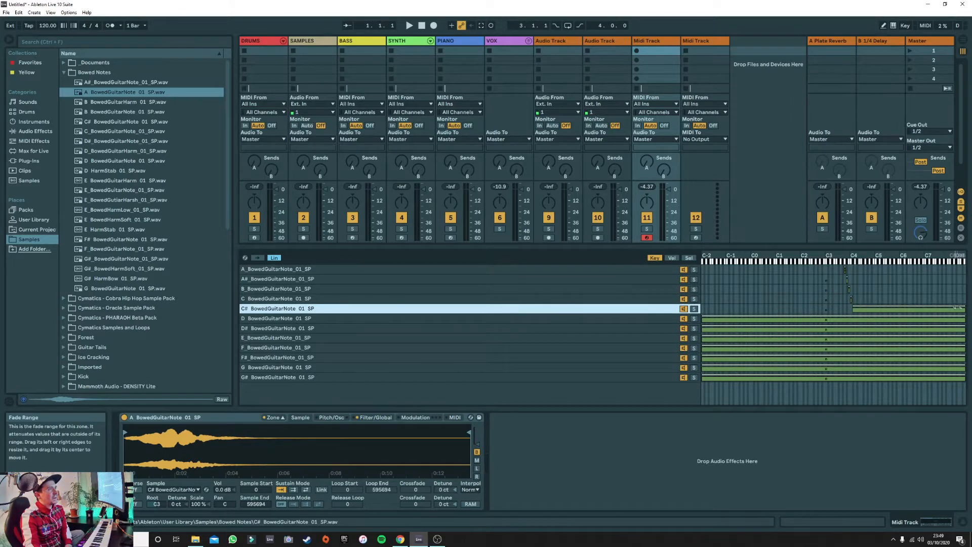
{"action": "left_click_drag", "start_coordinate": [961, 308], "coordinate": [853, 308]}
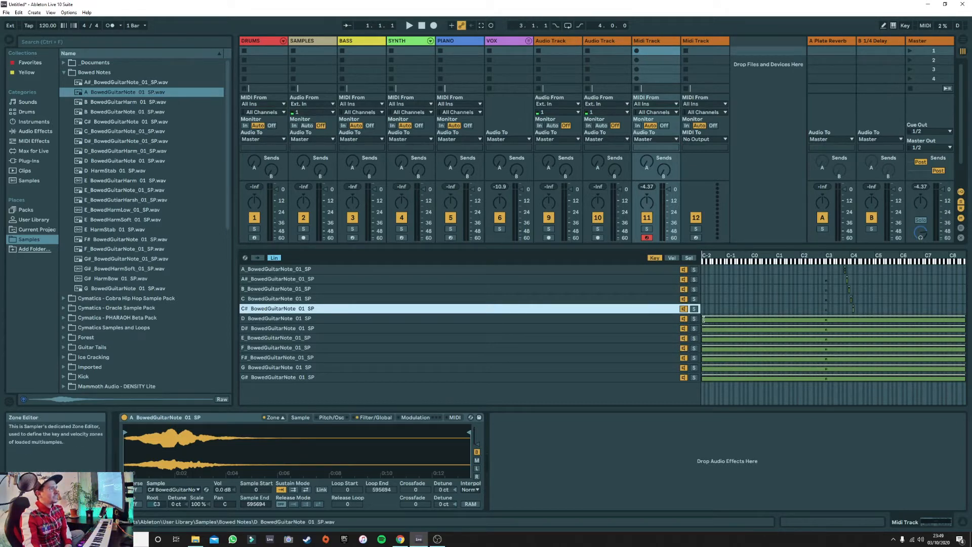
Narrow the D sample's key zone to D4 and the D# sample's key zone to D#4
{"action": "left_click_drag", "start_coordinate": [703, 319], "coordinate": [855, 318]}
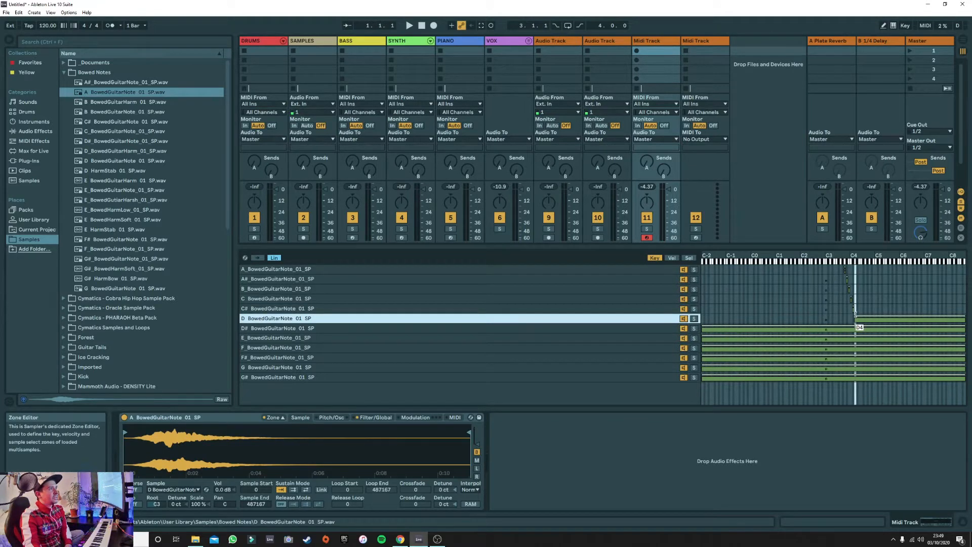
{"action": "left_click_drag", "start_coordinate": [964, 319], "coordinate": [856, 319]}
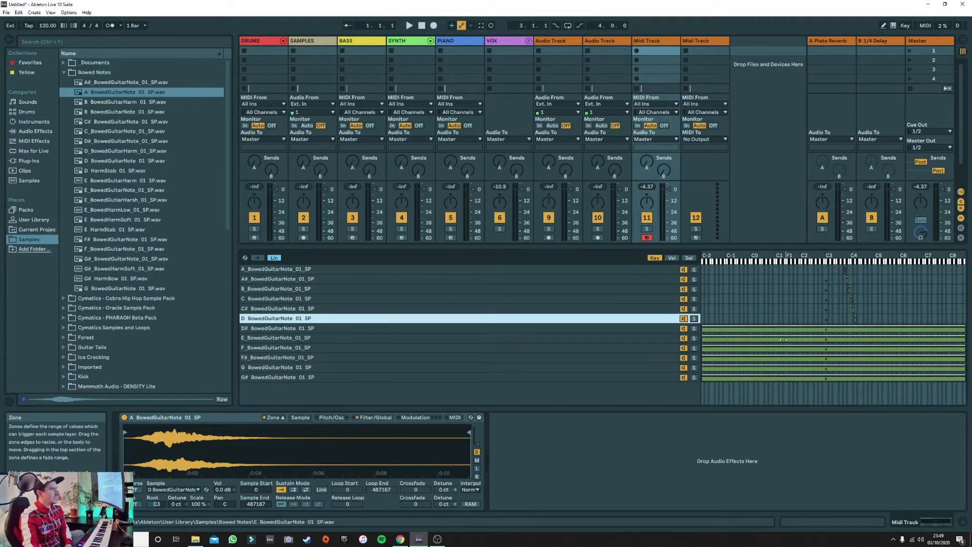
{"action": "left_click", "coordinate": [99, 161]}
{"action": "left_click", "coordinate": [100, 142]}
{"action": "left_click_drag", "start_coordinate": [703, 329], "coordinate": [857, 332]}
{"action": "left_click_drag", "start_coordinate": [962, 326], "coordinate": [857, 328]}
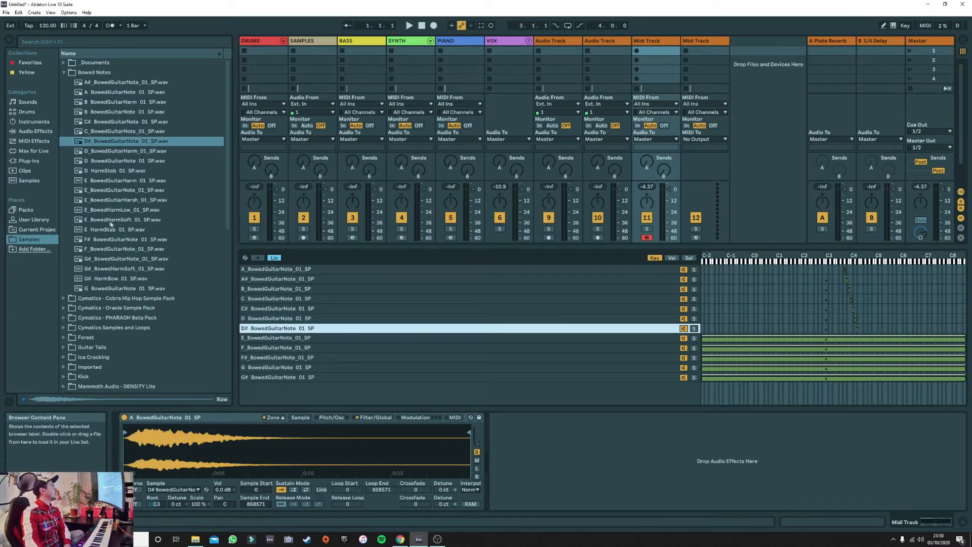
Narrow the E sample's key zone to E3 and the F sample's key zone to F3
{"action": "left_click", "coordinate": [109, 192]}
{"action": "left_click_drag", "start_coordinate": [703, 338], "coordinate": [830, 333]}
{"action": "left_click_drag", "start_coordinate": [965, 338], "coordinate": [834, 338]}
{"action": "left_click_drag", "start_coordinate": [702, 349], "coordinate": [836, 355]}
{"action": "left_click_drag", "start_coordinate": [964, 349], "coordinate": [837, 355]}
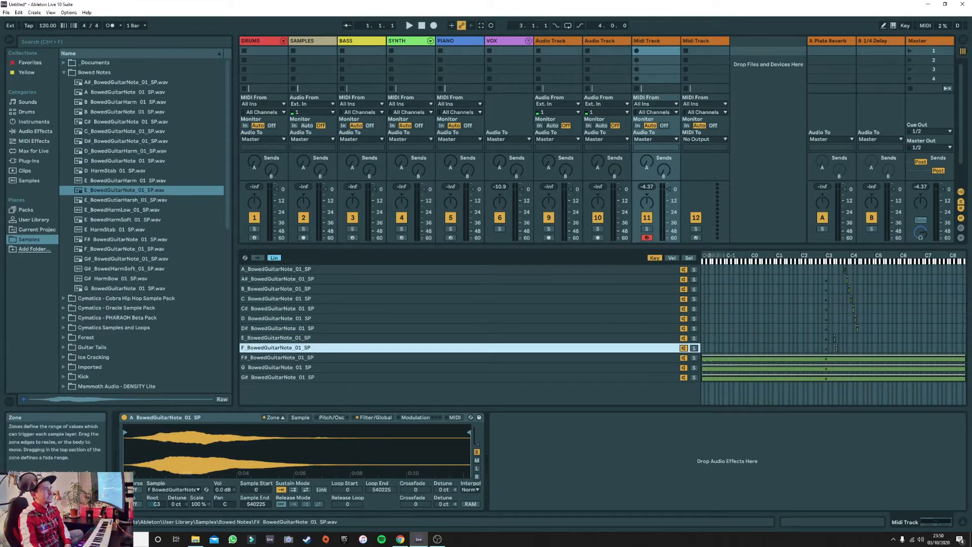
Narrow the key zones of the F#, G and G# samples to the single keys F#3, G3 and G#3
{"action": "left_click_drag", "start_coordinate": [703, 358], "coordinate": [839, 359]}
{"action": "left_click_drag", "start_coordinate": [965, 358], "coordinate": [840, 358]}
{"action": "left_click_drag", "start_coordinate": [703, 368], "coordinate": [840, 372]}
{"action": "left_click_drag", "start_coordinate": [965, 369], "coordinate": [842, 370]}
{"action": "left_click_drag", "start_coordinate": [703, 378], "coordinate": [842, 378]}
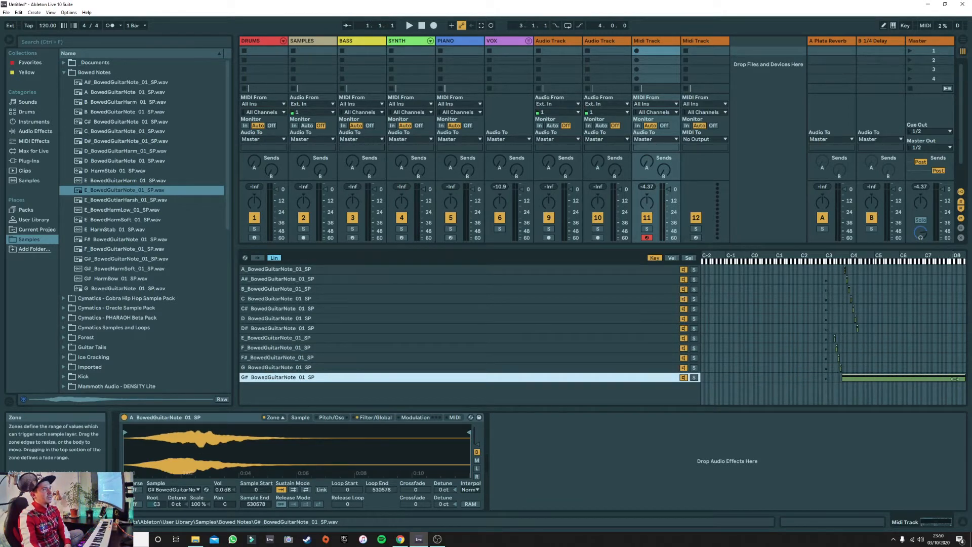
{"action": "left_click_drag", "start_coordinate": [955, 379], "coordinate": [843, 381]}
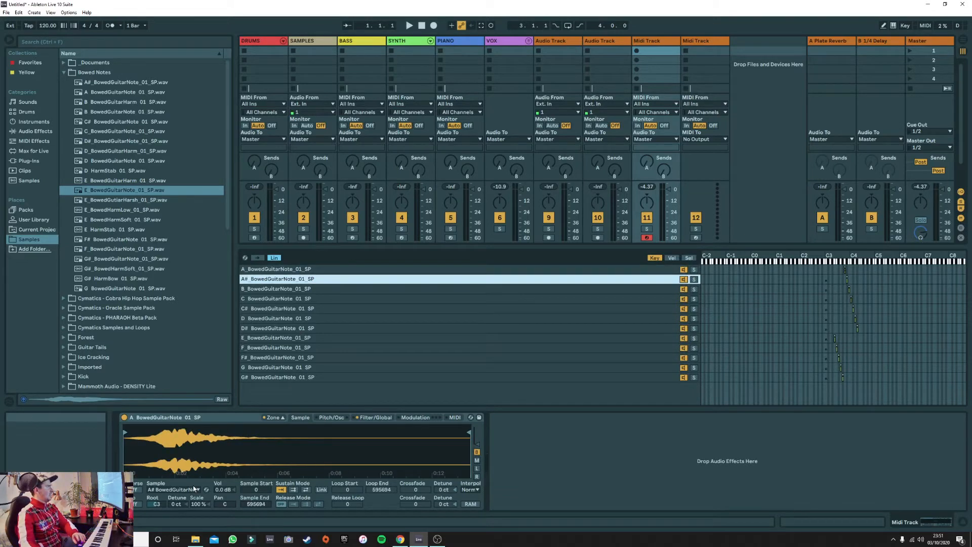
Set the root key of the A# sample to A#3 and of the B sample to B3
{"action": "left_click_drag", "start_coordinate": [156, 505], "coordinate": [157, 485]}
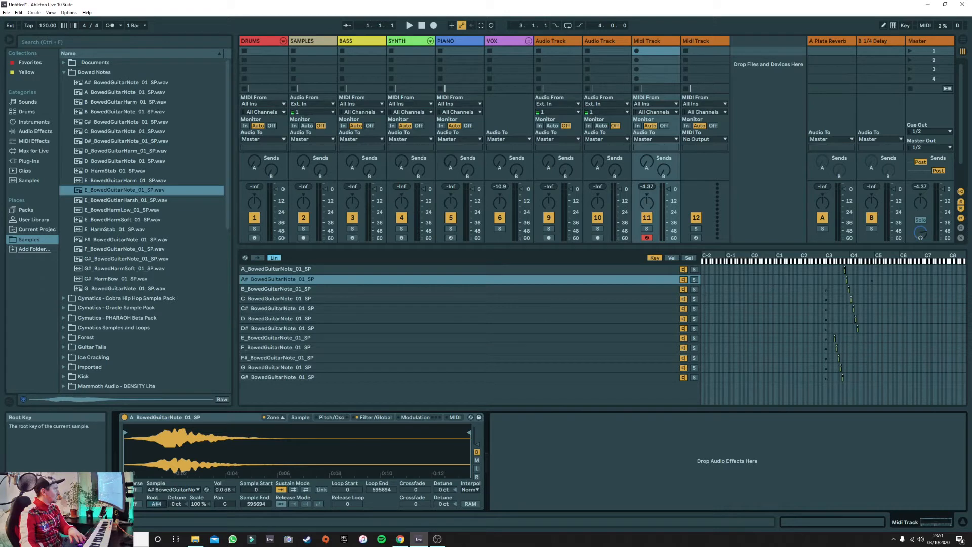
{"action": "left_click_drag", "start_coordinate": [156, 504], "coordinate": [157, 506]}
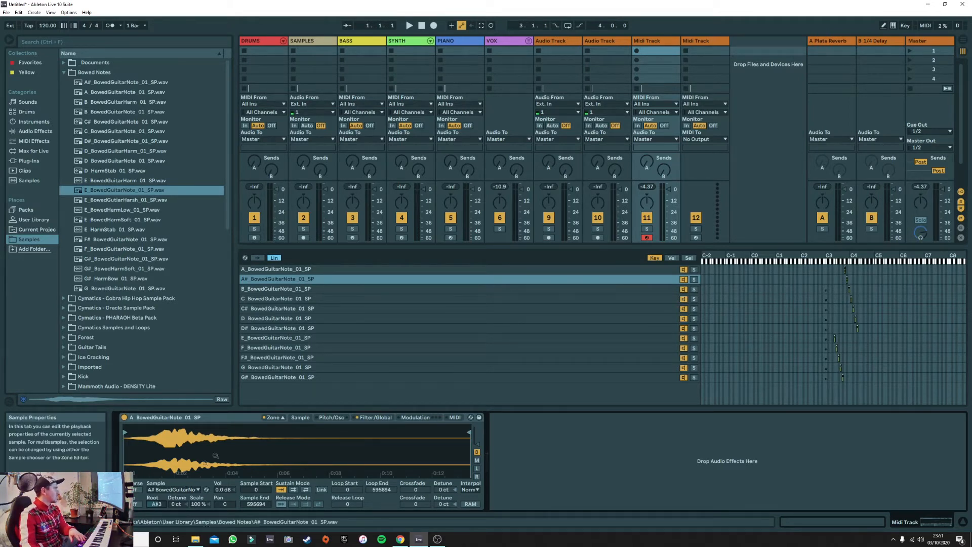
{"action": "key", "text": "Down"}
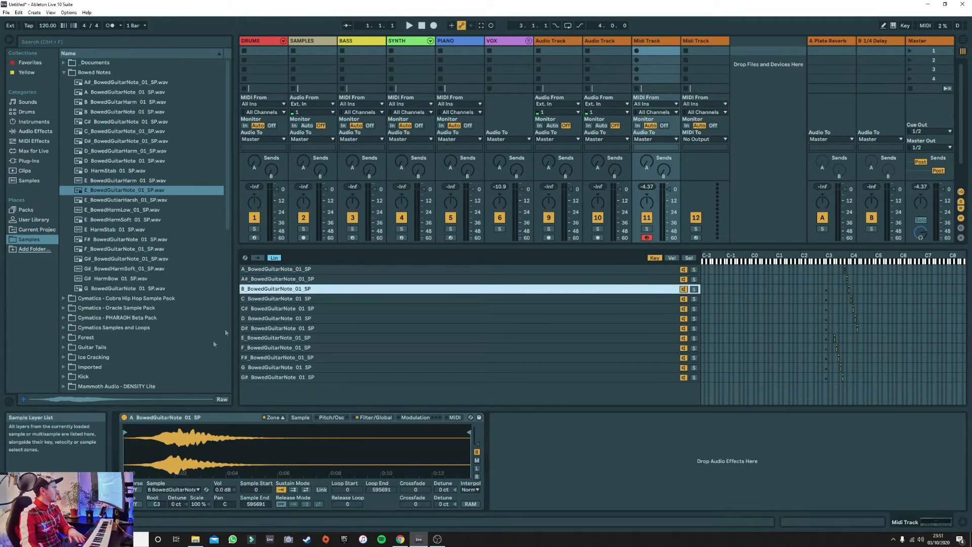
{"action": "left_click", "coordinate": [158, 503]}
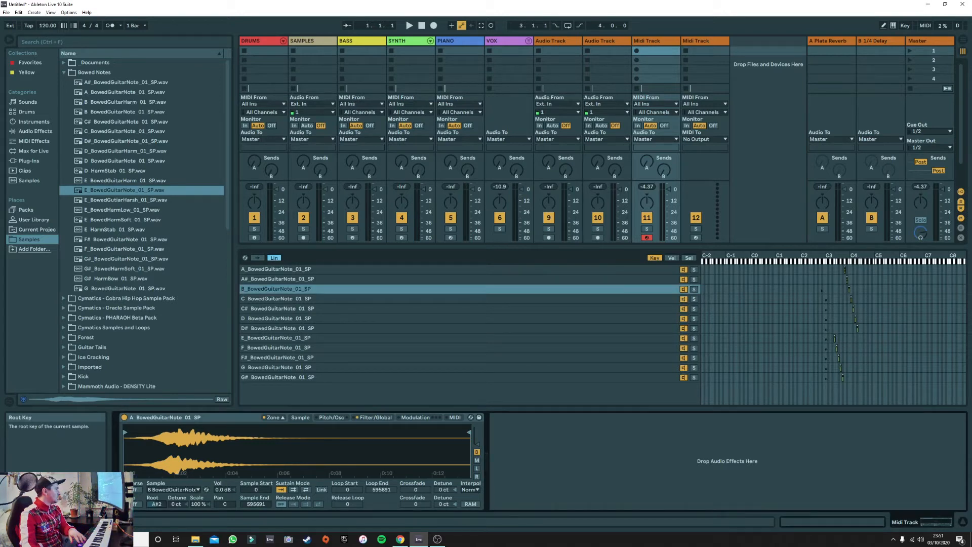
{"action": "mouse_move", "coordinate": [158, 504]}
{"action": "left_mouse_down"}
{"action": "mouse_move", "coordinate": [158, 489]}
{"action": "mouse_move", "coordinate": [158, 498]}
{"action": "left_mouse_up"}
Match the root keys of the C, C#, D and D# samples to their own note names
{"action": "left_click", "coordinate": [283, 299]}
{"action": "left_click", "coordinate": [283, 308]}
{"action": "left_click", "coordinate": [266, 319]}
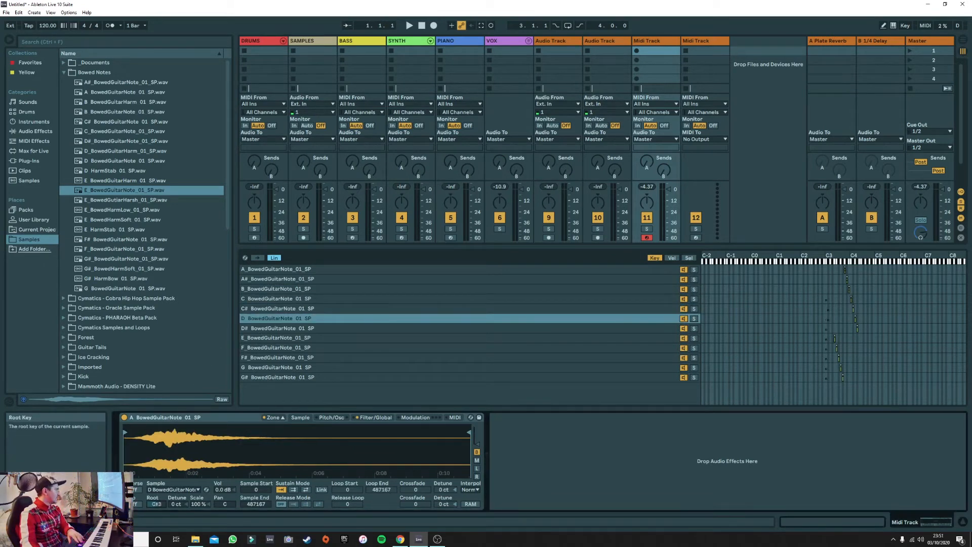
{"action": "left_click", "coordinate": [261, 328]}
Match the root keys of the E, F, F#, G and G# samples to their own note names
{"action": "left_click", "coordinate": [263, 337]}
{"action": "mouse_move", "coordinate": [158, 504]}
{"action": "left_mouse_down"}
{"action": "mouse_move", "coordinate": [157, 491]}
{"action": "mouse_move", "coordinate": [157, 516]}
{"action": "mouse_move", "coordinate": [158, 498]}
{"action": "left_mouse_up"}
{"action": "left_click", "coordinate": [263, 348]}
{"action": "left_click", "coordinate": [263, 358]}
{"action": "left_click", "coordinate": [261, 368]}
{"action": "left_click", "coordinate": [259, 377]}
Give the A sample a back-and-forth sustain loop from 94461 to 119469 with a crossfade of 11004
{"action": "left_click", "coordinate": [309, 271]}
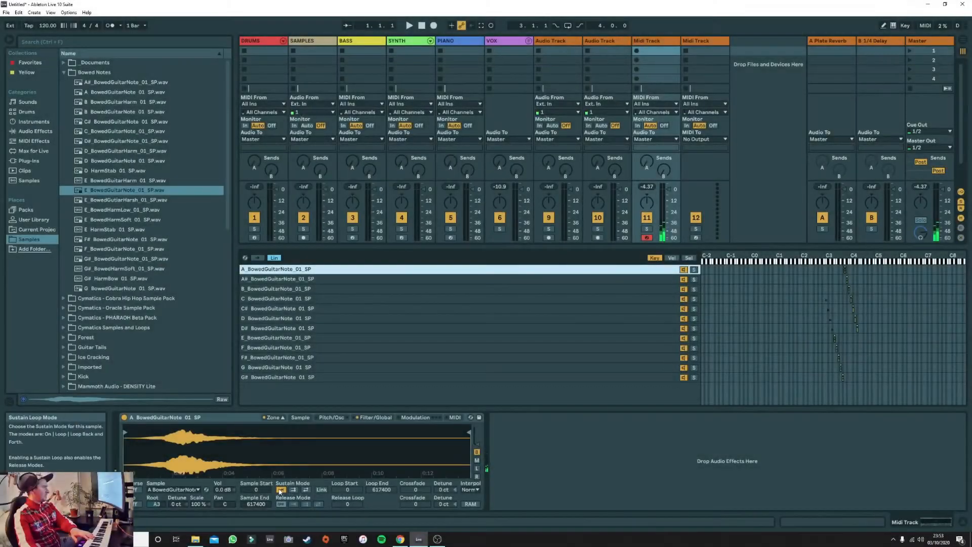
{"action": "left_click", "coordinate": [306, 491]}
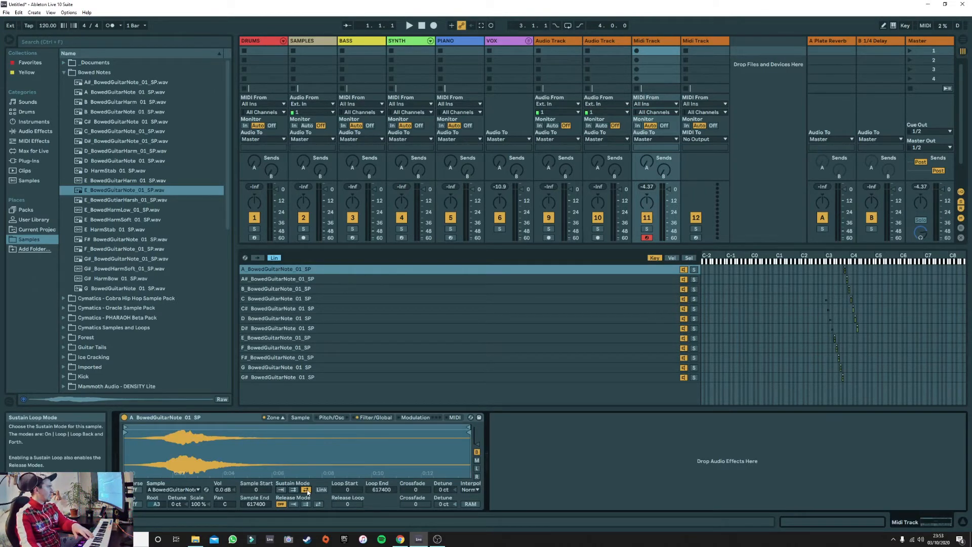
{"action": "left_click_drag", "start_coordinate": [348, 490], "coordinate": [348, 460]}
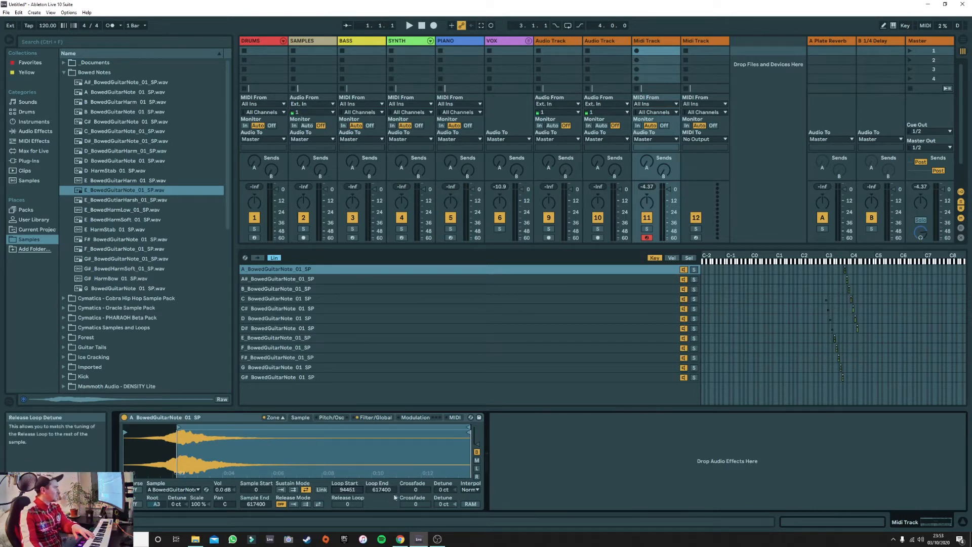
{"action": "left_click_drag", "start_coordinate": [379, 490], "coordinate": [378, 519]}
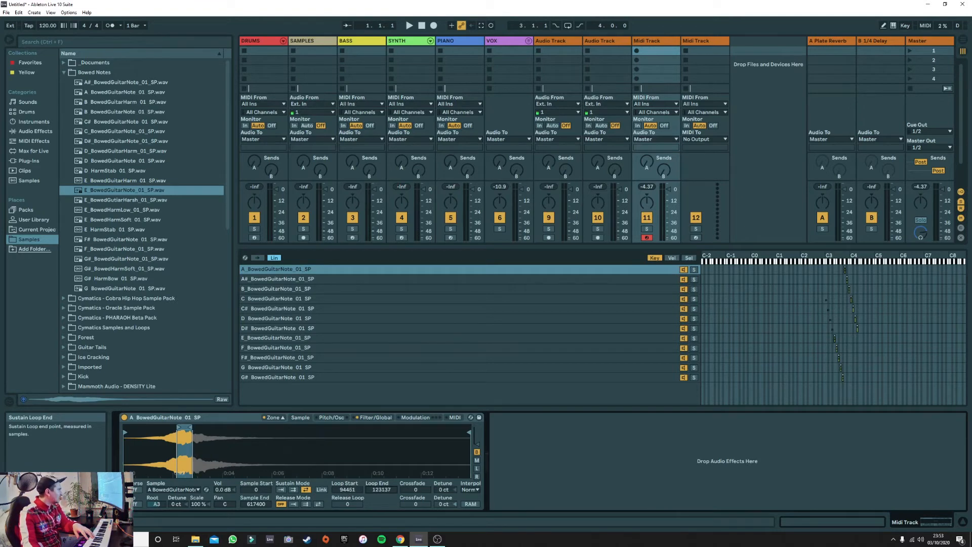
{"action": "left_click_drag", "start_coordinate": [378, 519], "coordinate": [378, 522]}
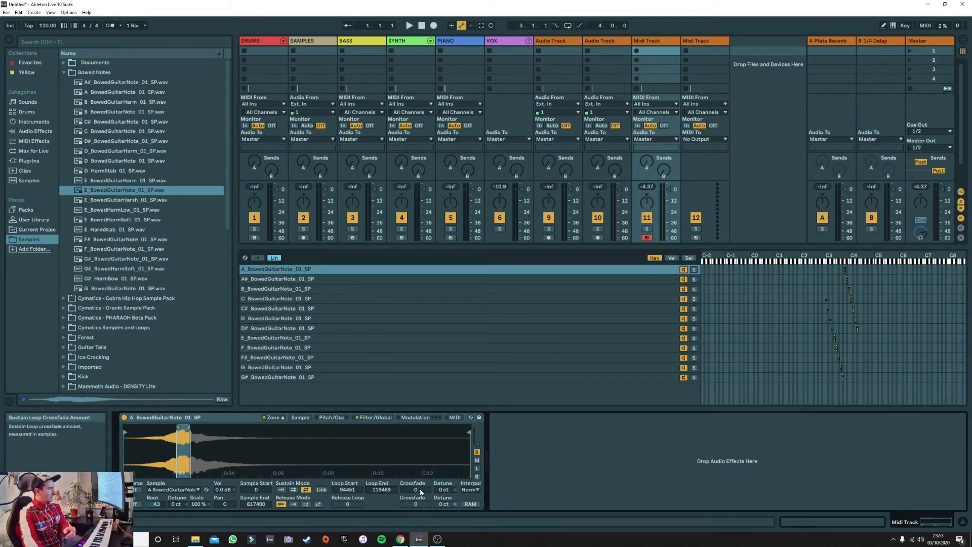
{"action": "left_click_drag", "start_coordinate": [419, 491], "coordinate": [420, 471]}
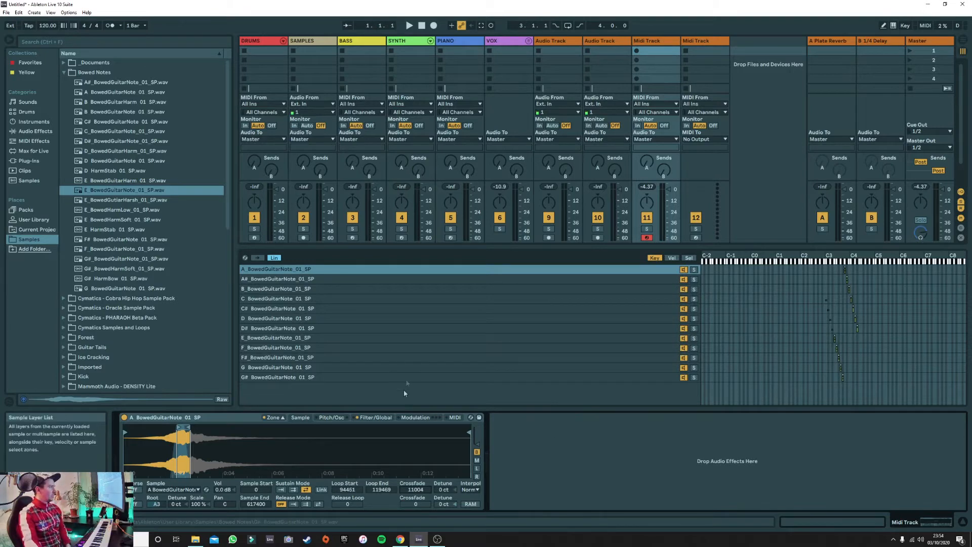
Lengthen the volume envelope's release time to 2.72 s
{"action": "left_click", "coordinate": [381, 420]}
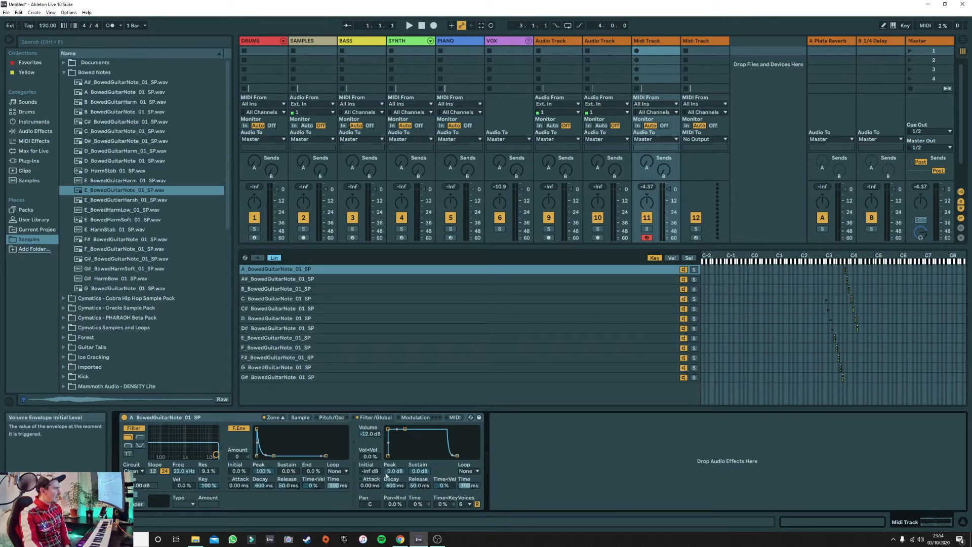
{"action": "left_click_drag", "start_coordinate": [420, 485], "coordinate": [421, 478]}
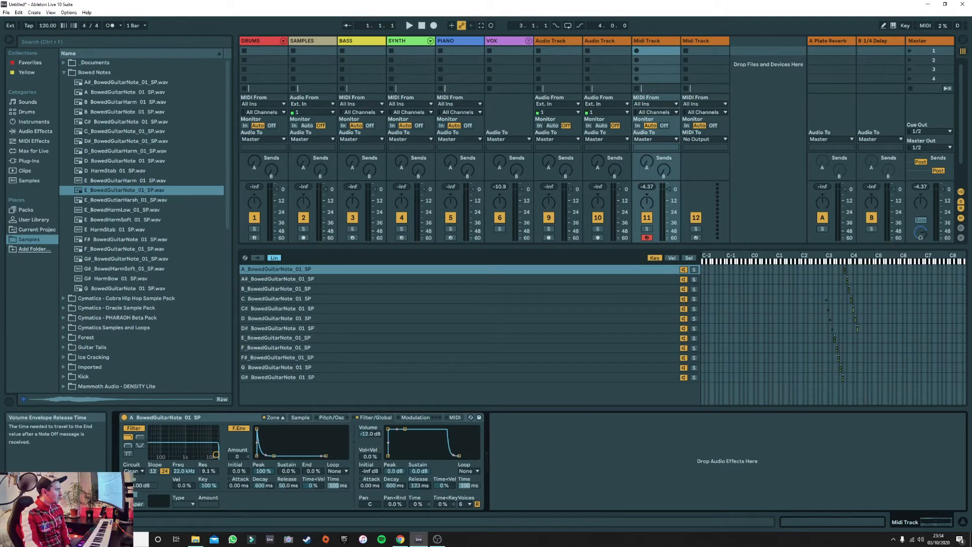
{"action": "left_click_drag", "start_coordinate": [420, 486], "coordinate": [420, 480]}
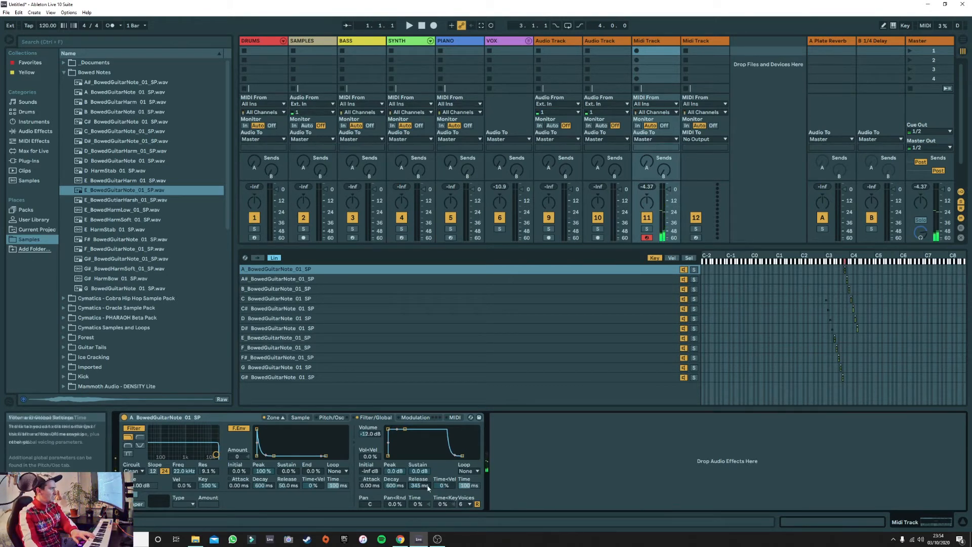
{"action": "left_click_drag", "start_coordinate": [420, 486], "coordinate": [420, 461]}
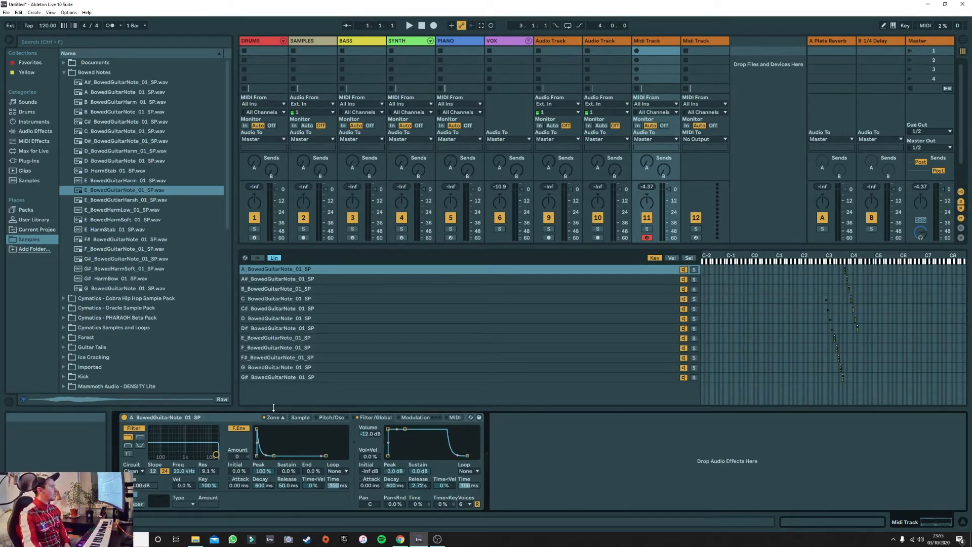
Set the A sample's release mode to Loop with the release loop starting at 111874
{"action": "left_click", "coordinate": [295, 418]}
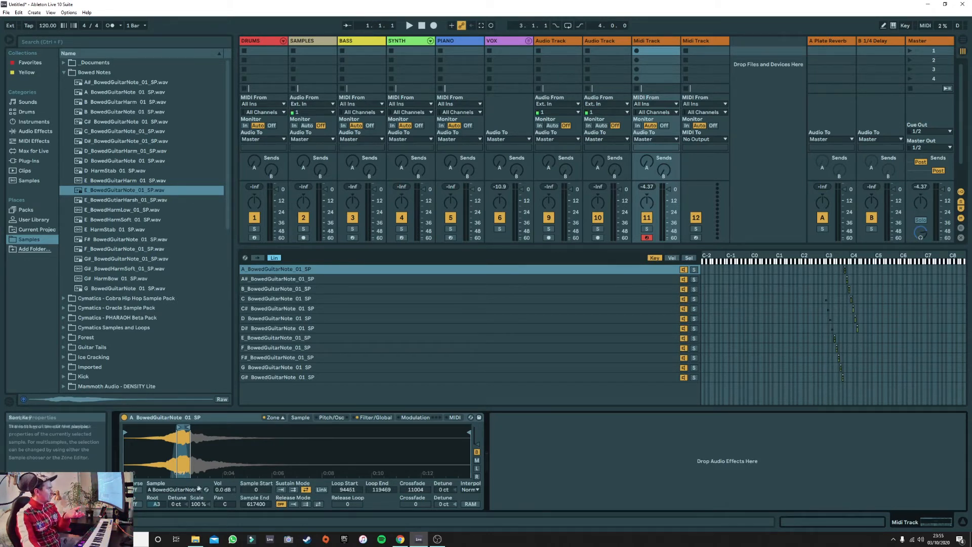
{"action": "left_click", "coordinate": [307, 505]}
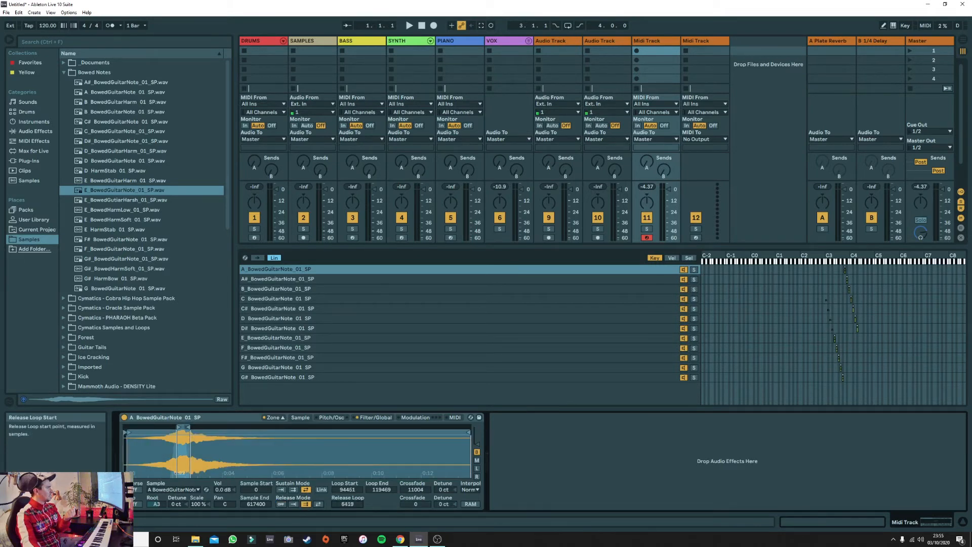
{"action": "left_click_drag", "start_coordinate": [353, 504], "coordinate": [353, 466]}
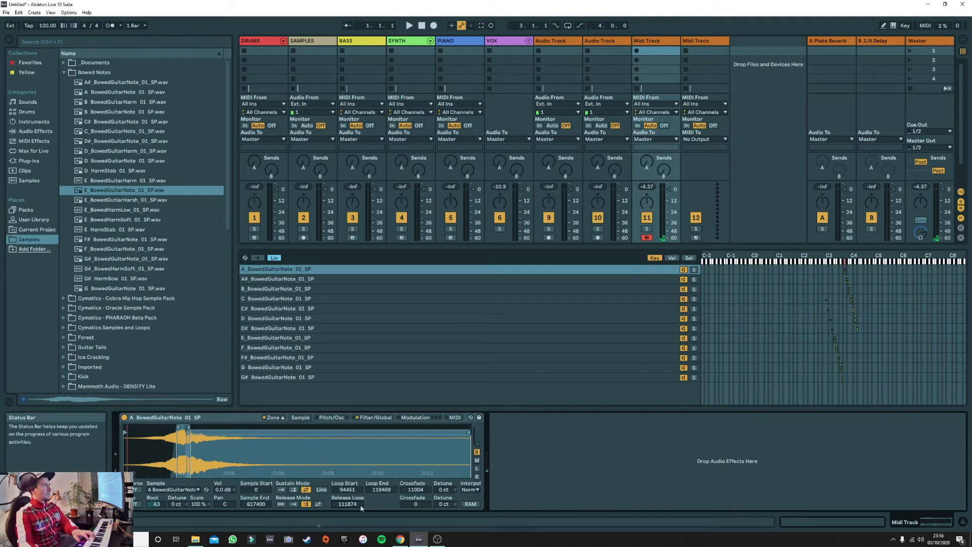
Give the A# sample a back-and-forth sustain loop from 69915 to 107174, crossfade 8850, and a release loop starting at 102660
{"action": "left_click", "coordinate": [273, 280]}
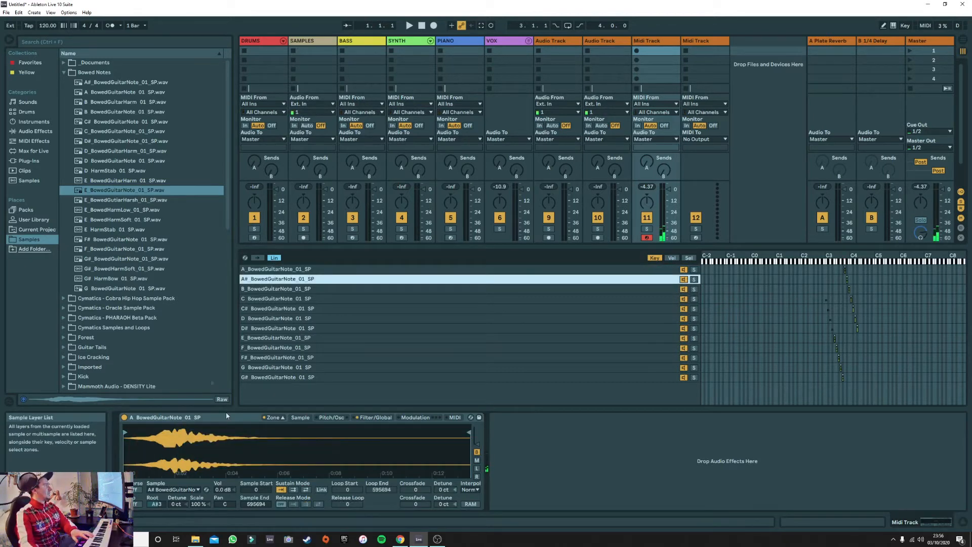
{"action": "left_click", "coordinate": [305, 490]}
{"action": "left_click_drag", "start_coordinate": [349, 490], "coordinate": [350, 453]}
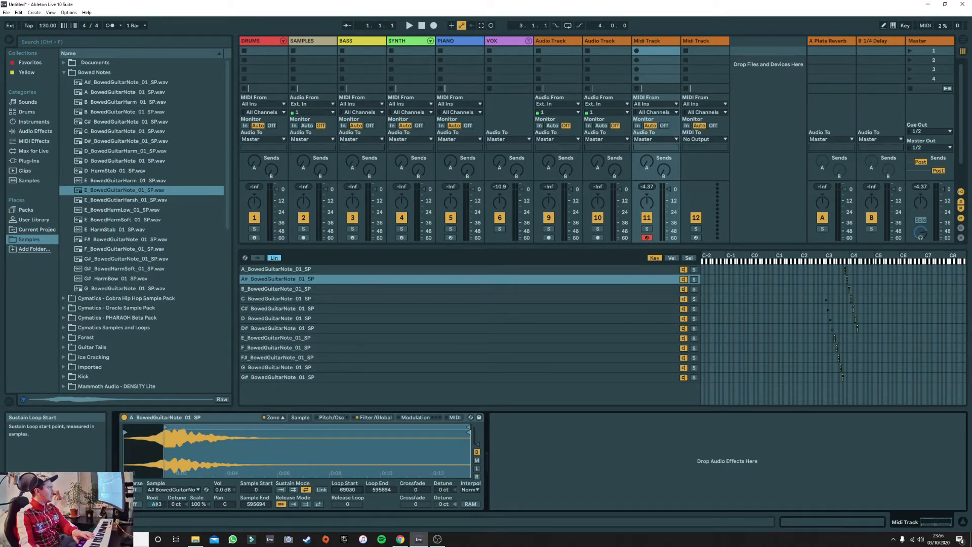
{"action": "left_click_drag", "start_coordinate": [380, 490], "coordinate": [380, 537]}
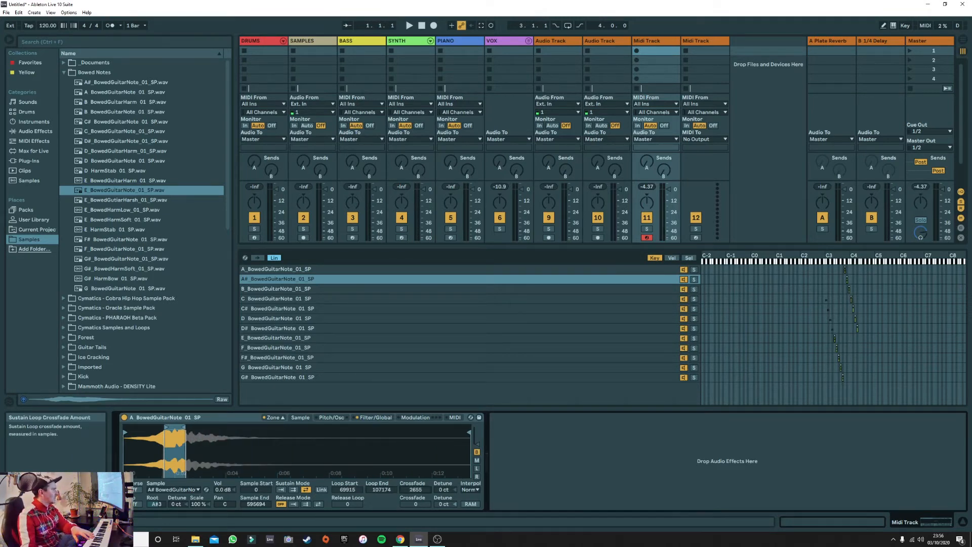
{"action": "left_click", "coordinate": [305, 504]}
{"action": "left_click_drag", "start_coordinate": [343, 504], "coordinate": [342, 493]}
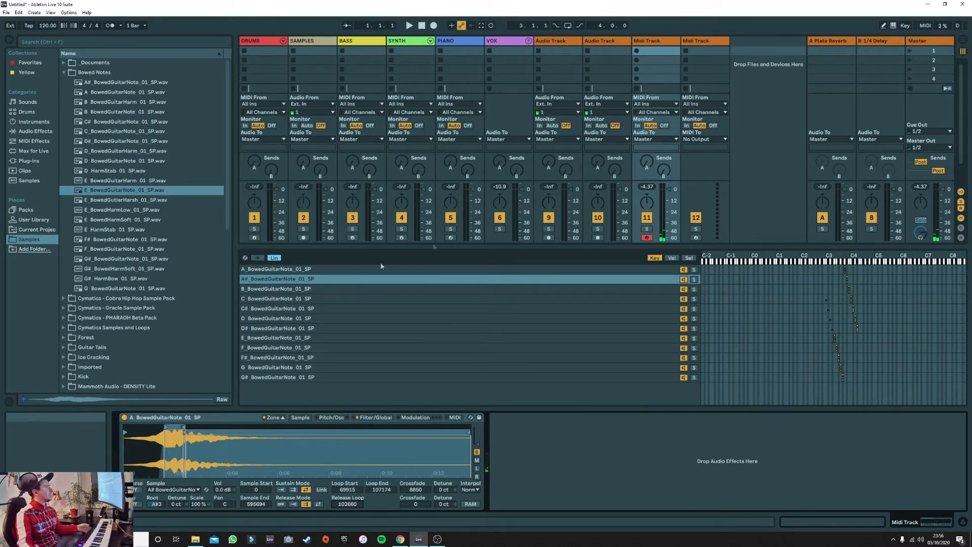
Give the B sample a back-and-forth sustain loop from 74340 to 137261, crossfade 7080, and a release loop starting at 130095
{"action": "left_click", "coordinate": [282, 289]}
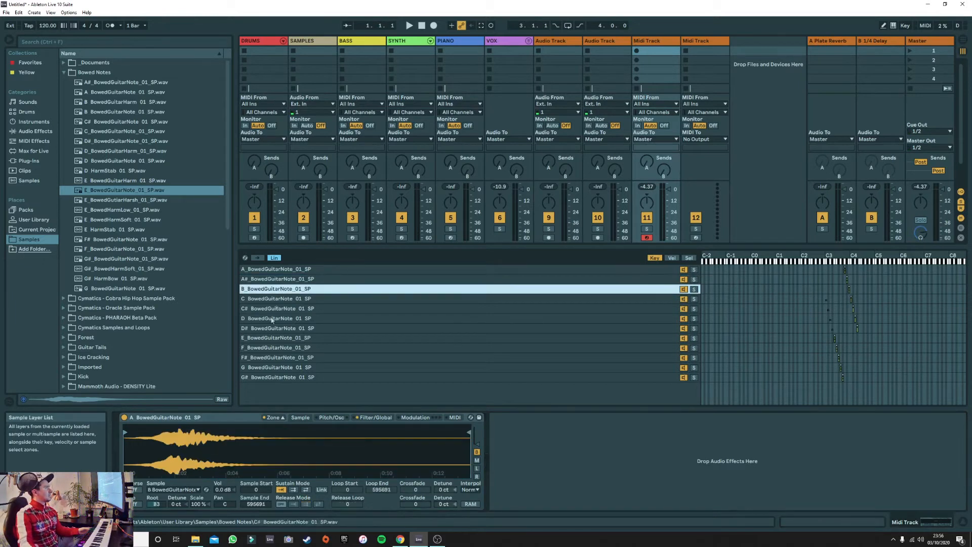
{"action": "left_click", "coordinate": [305, 489]}
{"action": "left_click_drag", "start_coordinate": [348, 489], "coordinate": [348, 471]}
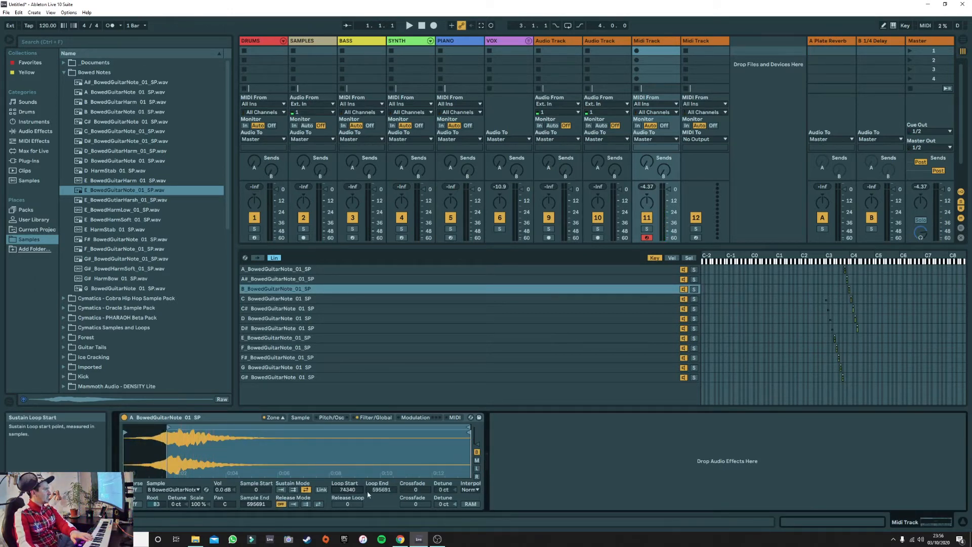
{"action": "left_click_drag", "start_coordinate": [380, 489], "coordinate": [380, 509]}
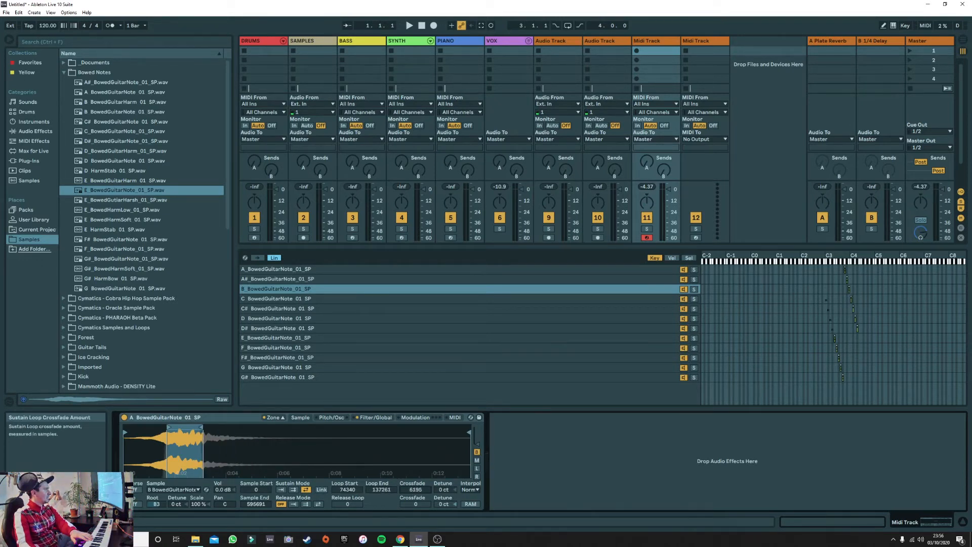
{"action": "left_click", "coordinate": [305, 504]}
{"action": "left_click_drag", "start_coordinate": [348, 505], "coordinate": [347, 492]}
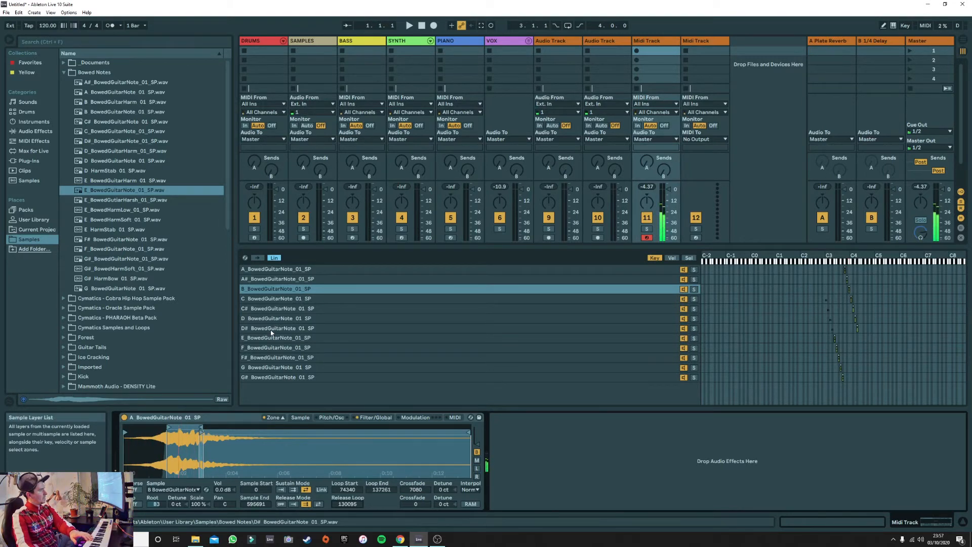
Set the C sample's root key to C4
{"action": "left_click", "coordinate": [263, 300]}
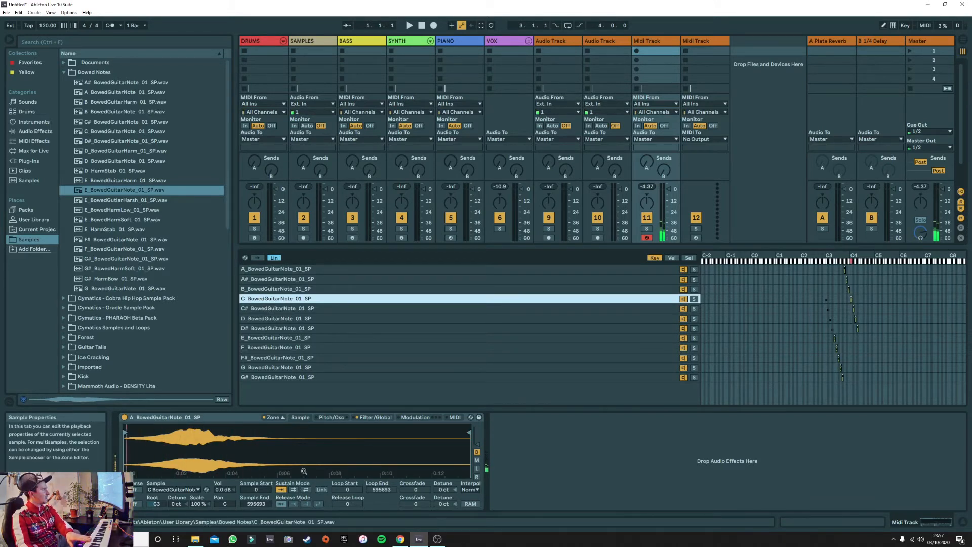
{"action": "left_click_drag", "start_coordinate": [162, 504], "coordinate": [162, 500]}
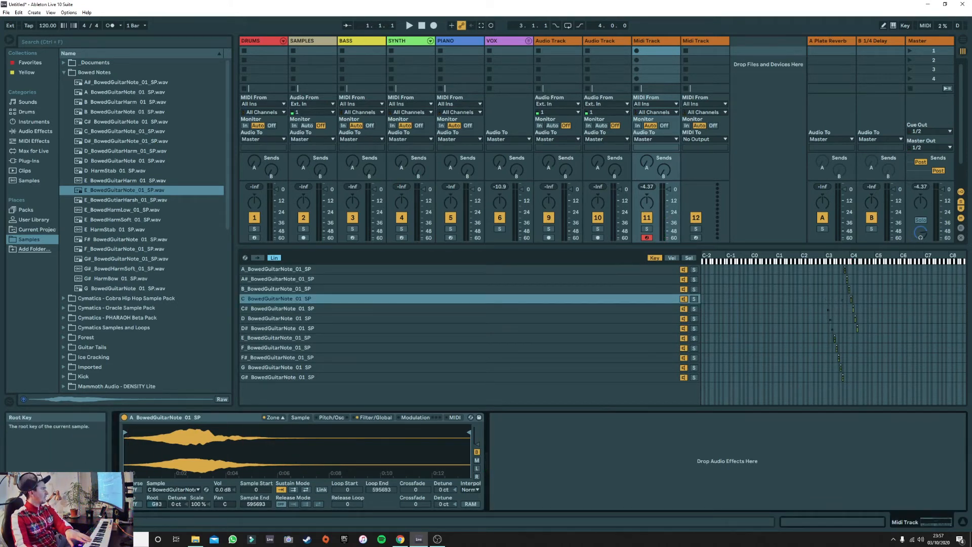
{"action": "left_click_drag", "start_coordinate": [162, 505], "coordinate": [162, 496]}
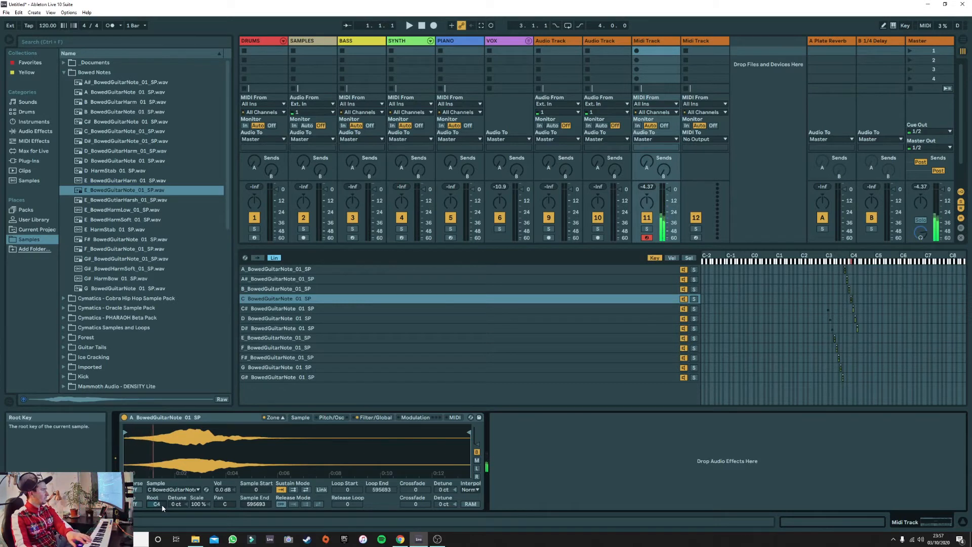
Give the C sample a back-and-forth sustain loop from 97350 to 126643, crossfade 9735, and a release loop starting at 120360
{"action": "left_click", "coordinate": [306, 489]}
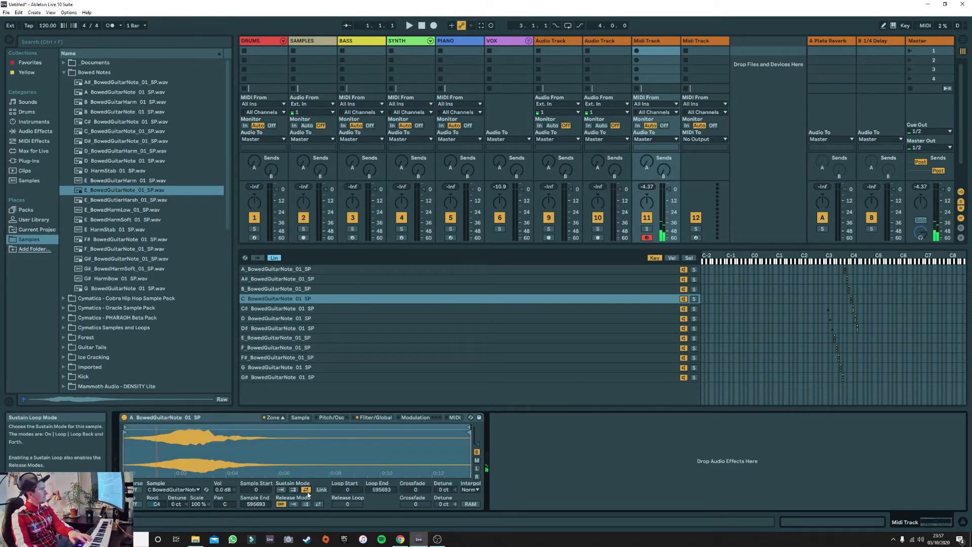
{"action": "left_click_drag", "start_coordinate": [347, 489], "coordinate": [347, 444]}
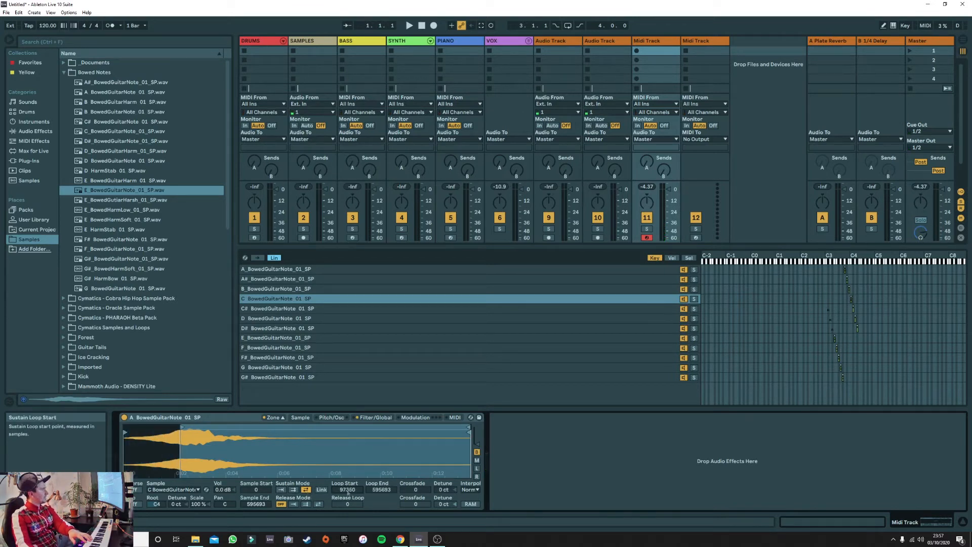
{"action": "left_click_drag", "start_coordinate": [382, 489], "coordinate": [382, 525]}
{"action": "left_click_drag", "start_coordinate": [413, 490], "coordinate": [412, 477]}
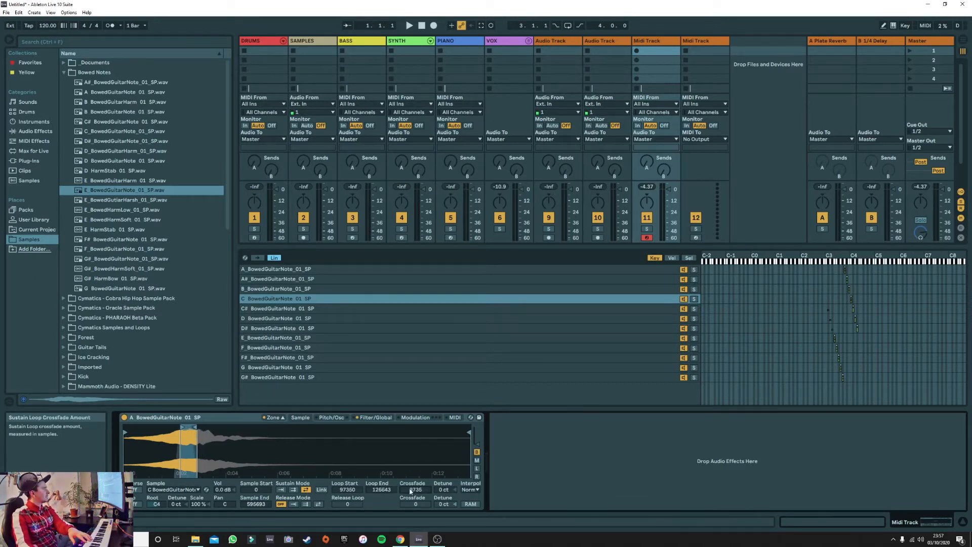
{"action": "left_click", "coordinate": [306, 504]}
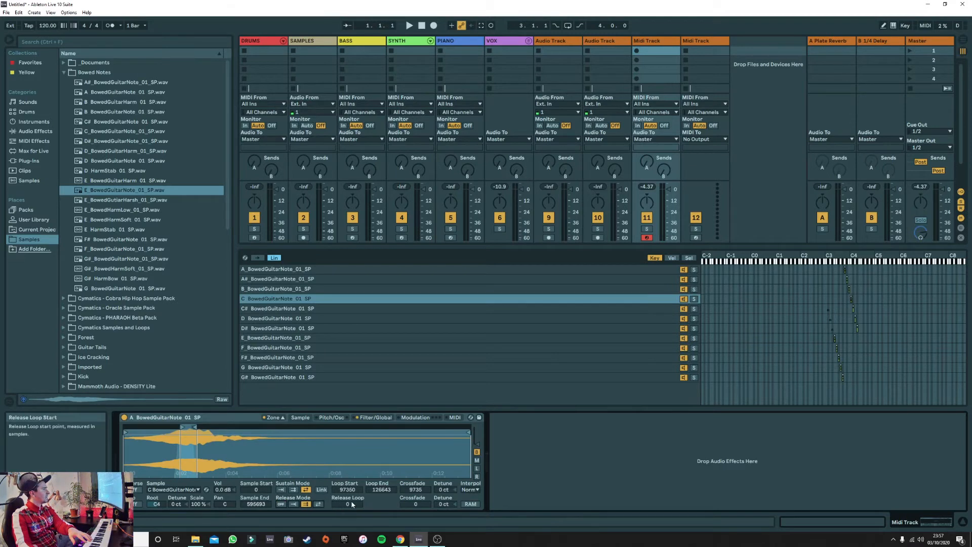
{"action": "left_click_drag", "start_coordinate": [352, 504], "coordinate": [353, 490]}
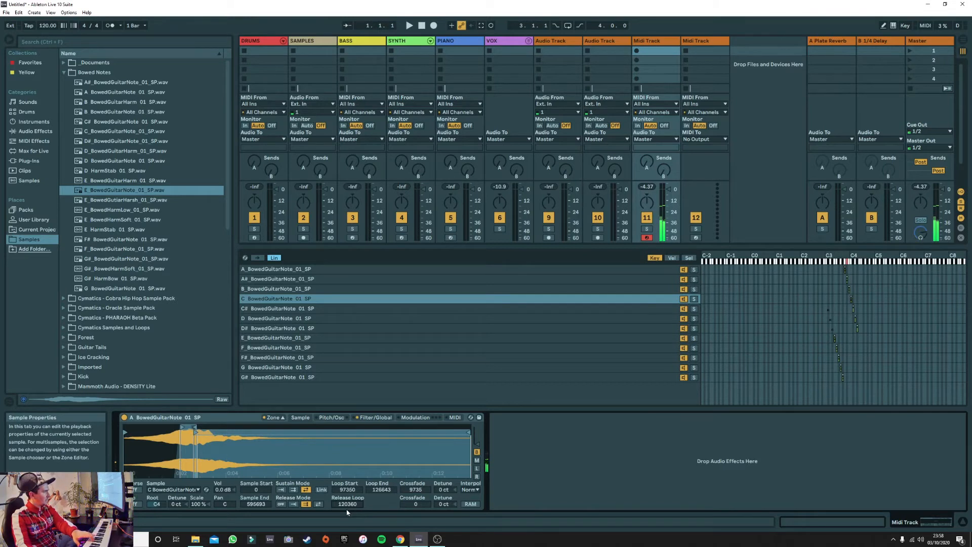
Give the C# sample a back-and-forth sustain loop from 66375 to 111599, crossfade 7965, and a release loop starting at 102660
{"action": "left_click", "coordinate": [267, 313]}
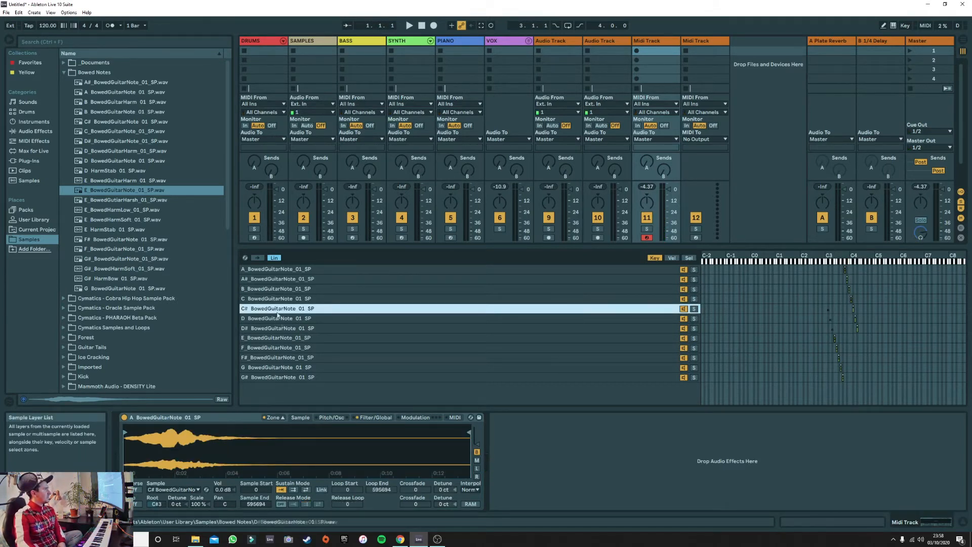
{"action": "left_click", "coordinate": [307, 489]}
{"action": "mouse_move", "coordinate": [347, 489]}
{"action": "left_mouse_down"}
{"action": "mouse_move", "coordinate": [348, 477]}
{"action": "mouse_move", "coordinate": [381, 494]}
{"action": "mouse_move", "coordinate": [381, 505]}
{"action": "mouse_move", "coordinate": [415, 482]}
{"action": "mouse_move", "coordinate": [348, 493]}
{"action": "left_mouse_up"}
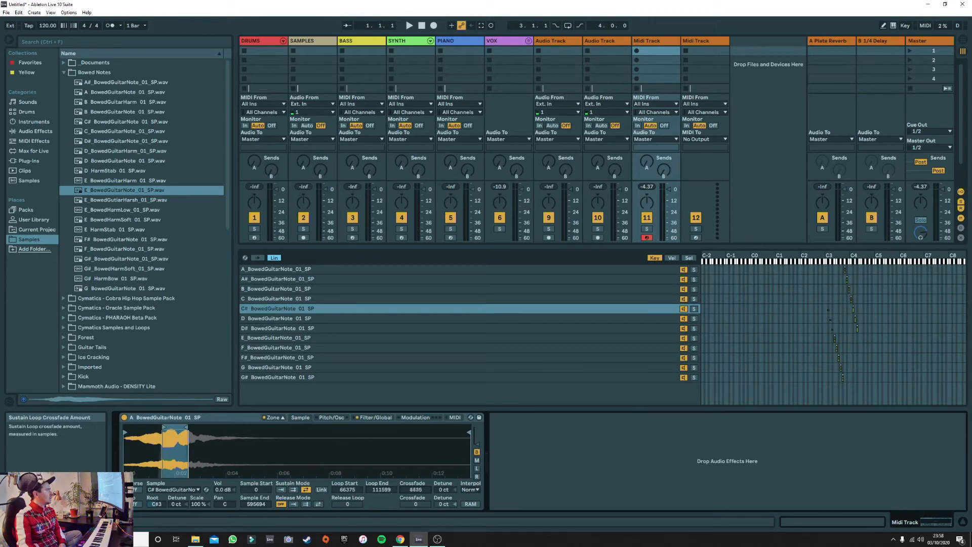
{"action": "left_click", "coordinate": [306, 504]}
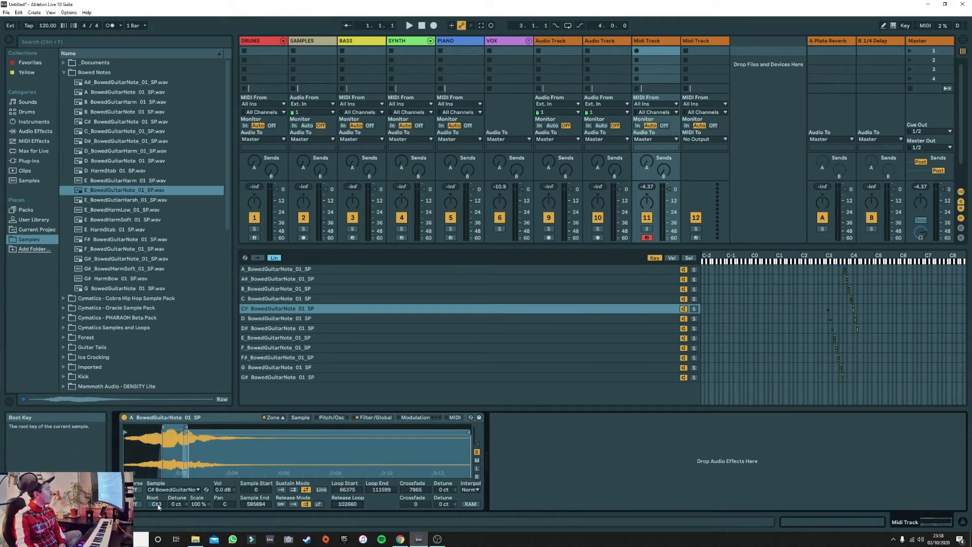
Root the D sample at D4 with a back-and-forth sustain loop from 45549 to 87179, crossfade 4338, and a release loop starting at 79530
{"action": "key", "text": "Down"}
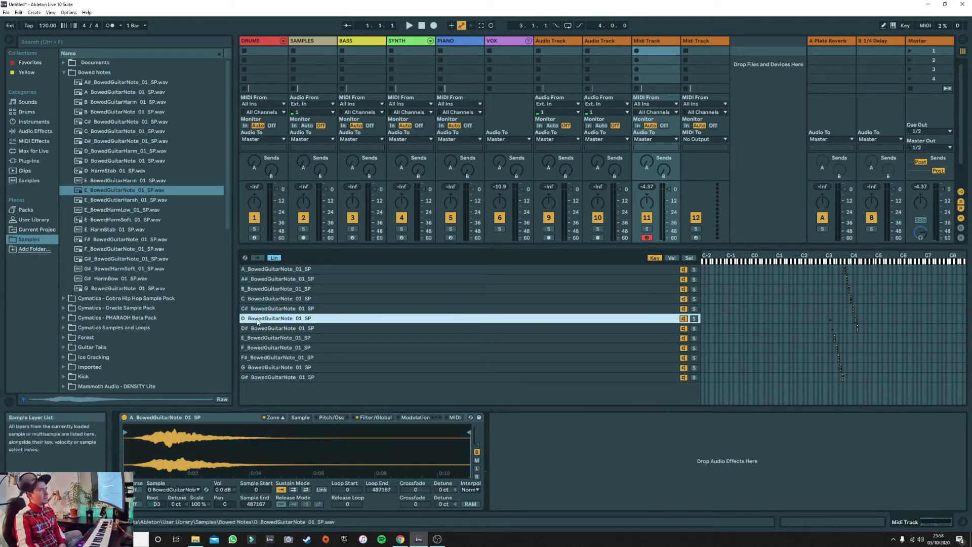
{"action": "left_click_drag", "start_coordinate": [156, 504], "coordinate": [156, 510]}
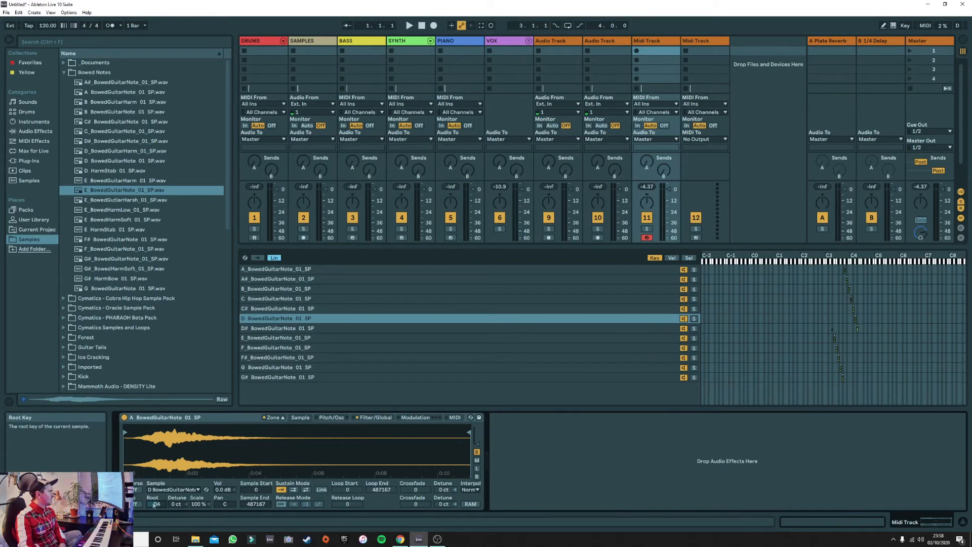
{"action": "left_click", "coordinate": [306, 489]}
{"action": "mouse_move", "coordinate": [349, 490]}
{"action": "left_mouse_down"}
{"action": "mouse_move", "coordinate": [348, 474]}
{"action": "mouse_move", "coordinate": [382, 526]}
{"action": "mouse_move", "coordinate": [349, 495]}
{"action": "left_mouse_up"}
{"action": "left_click_drag", "start_coordinate": [415, 490], "coordinate": [415, 481]}
{"action": "left_click", "coordinate": [305, 504]}
{"action": "left_click_drag", "start_coordinate": [349, 504], "coordinate": [349, 483]}
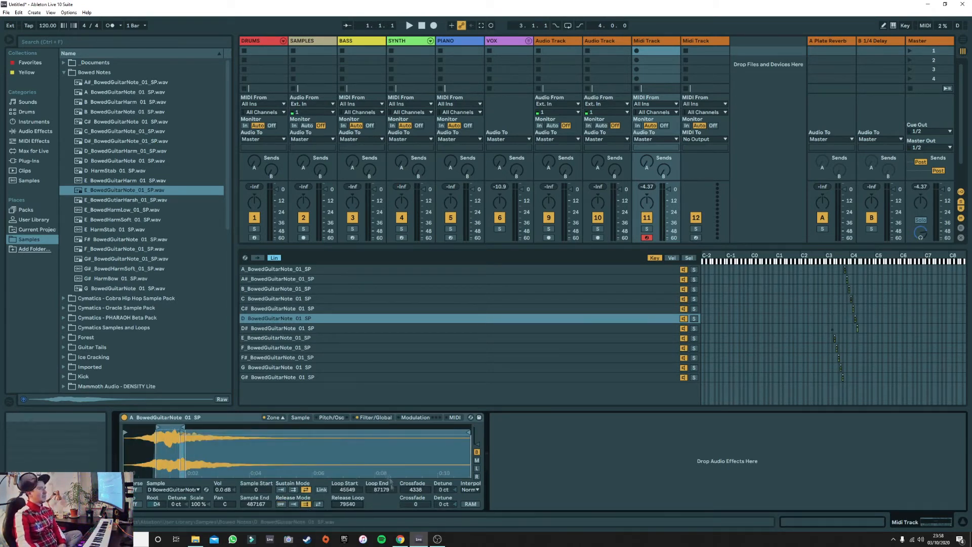
Set the D# sample's root key to D#4
{"action": "left_click", "coordinate": [267, 330]}
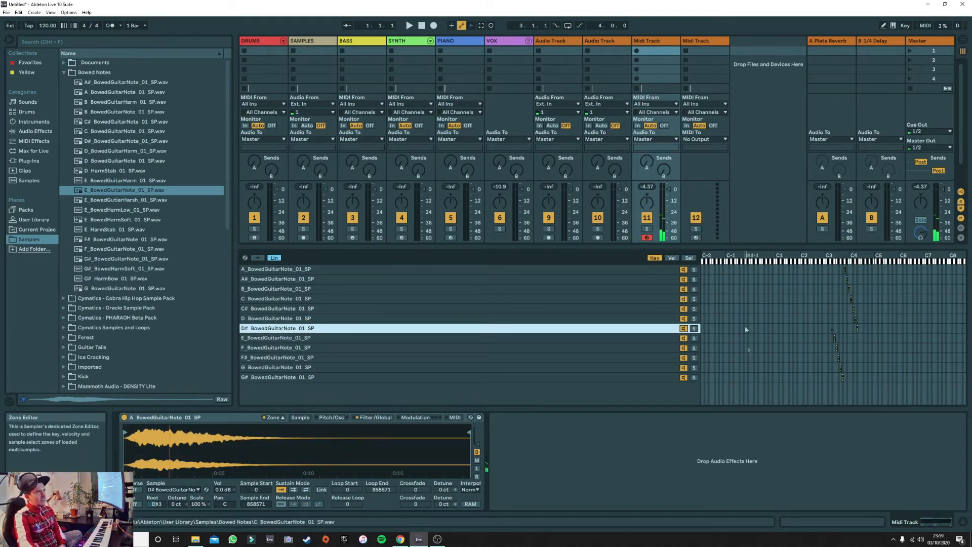
{"action": "left_click", "coordinate": [834, 338]}
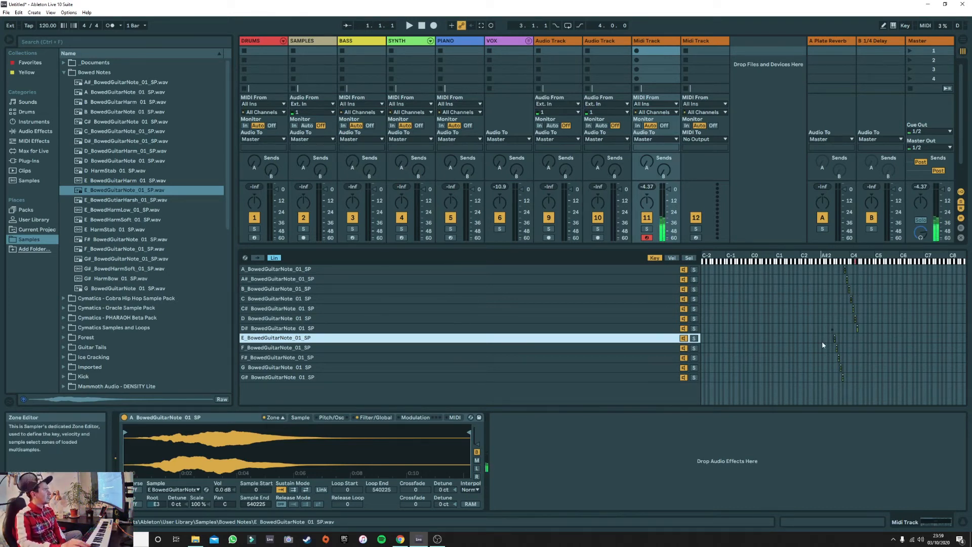
{"action": "left_click", "coordinate": [324, 328]}
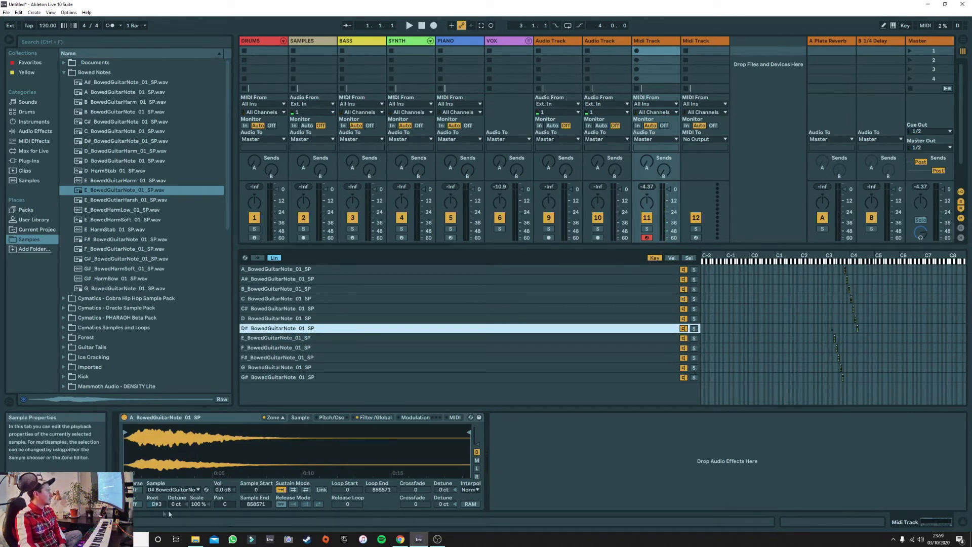
{"action": "left_click_drag", "start_coordinate": [157, 504], "coordinate": [157, 500]}
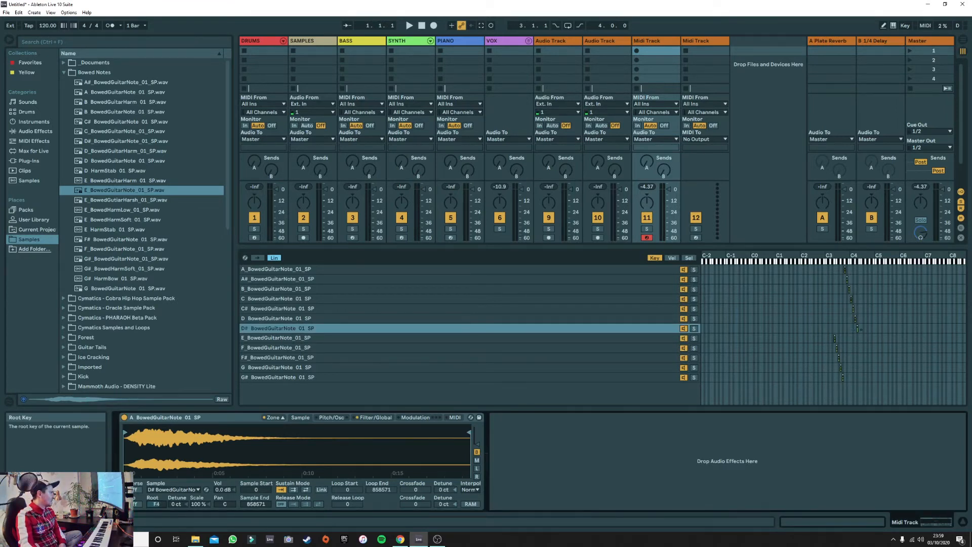
{"action": "left_click_drag", "start_coordinate": [157, 504], "coordinate": [157, 505]}
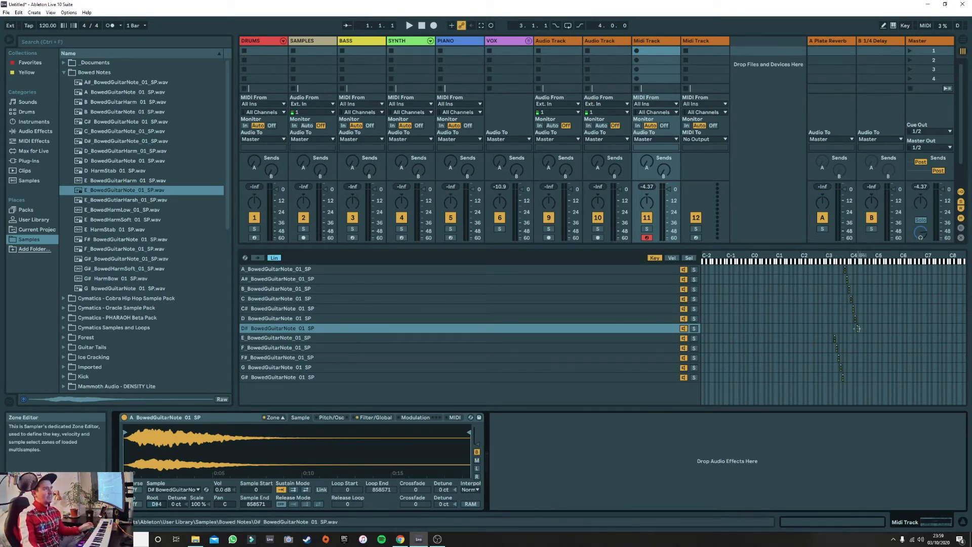
Give the D# sample a back-and-forth sustain loop from 48450 to 164796, crossfade 12750, and a release loop starting at 151725
{"action": "left_click", "coordinate": [282, 328]}
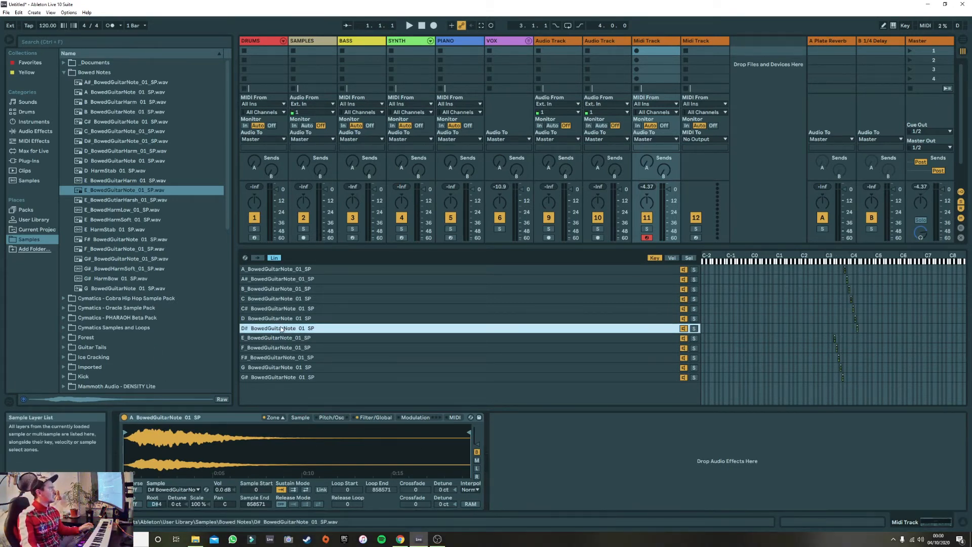
{"action": "left_click", "coordinate": [306, 489]}
{"action": "left_click_drag", "start_coordinate": [347, 489], "coordinate": [348, 455]}
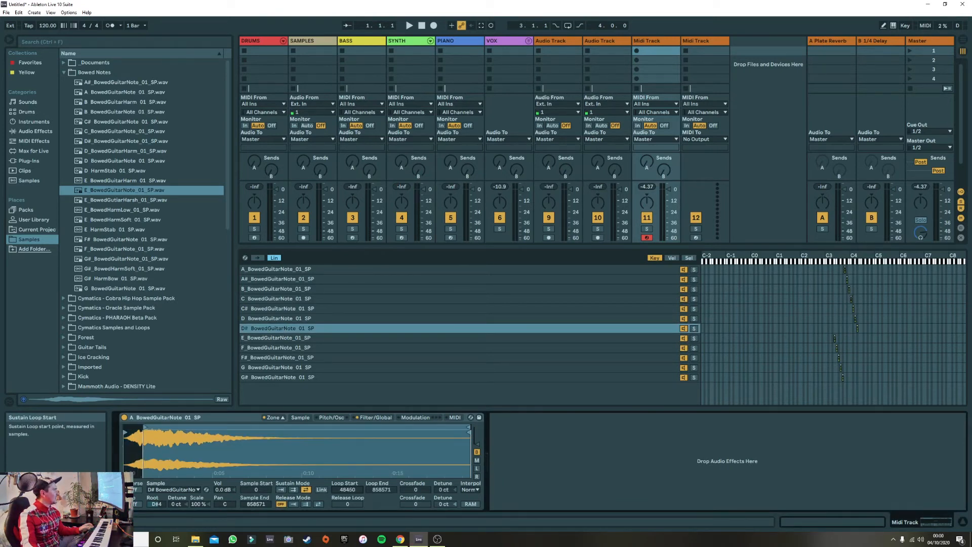
{"action": "left_click_drag", "start_coordinate": [381, 489], "coordinate": [381, 507]}
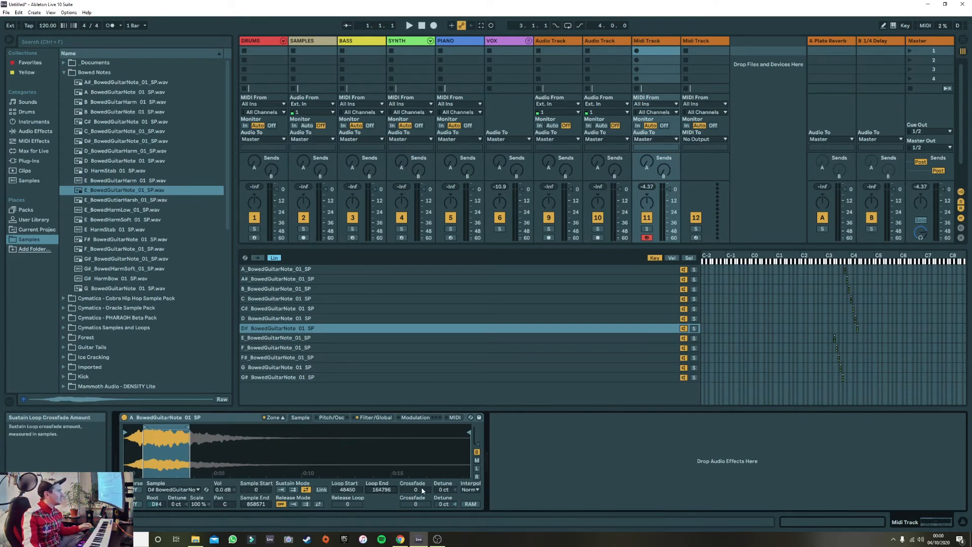
{"action": "left_click_drag", "start_coordinate": [416, 489], "coordinate": [415, 481]}
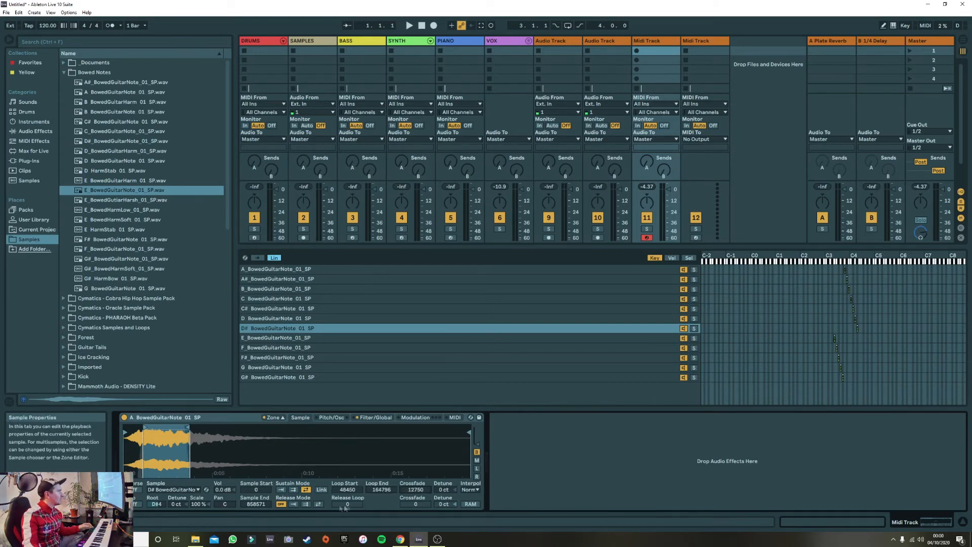
{"action": "left_click", "coordinate": [306, 504]}
{"action": "left_click_drag", "start_coordinate": [347, 504], "coordinate": [347, 487]}
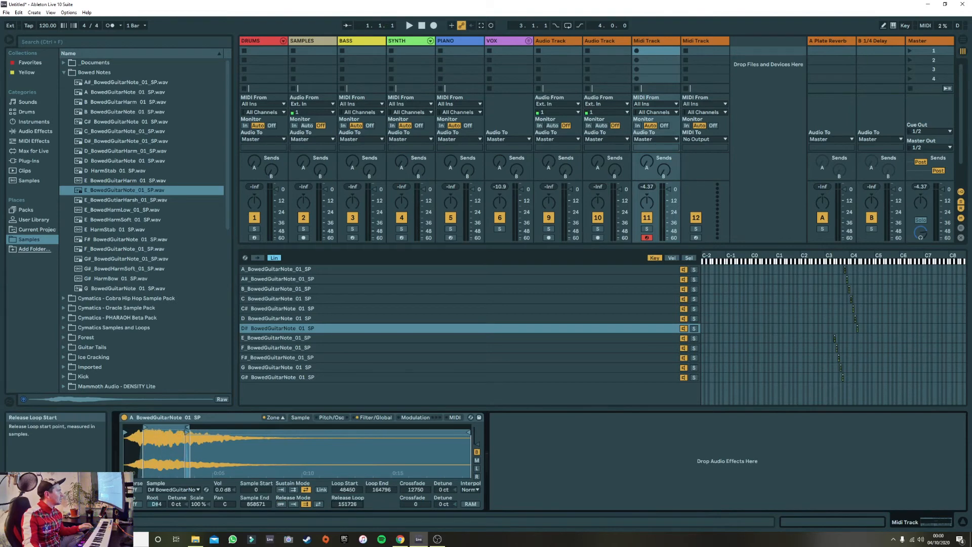
Give the E sample a back-and-forth sustain loop from 85814 to 210505, crossfade 11228, and a release loop starting at 201331
{"action": "left_click", "coordinate": [262, 340]}
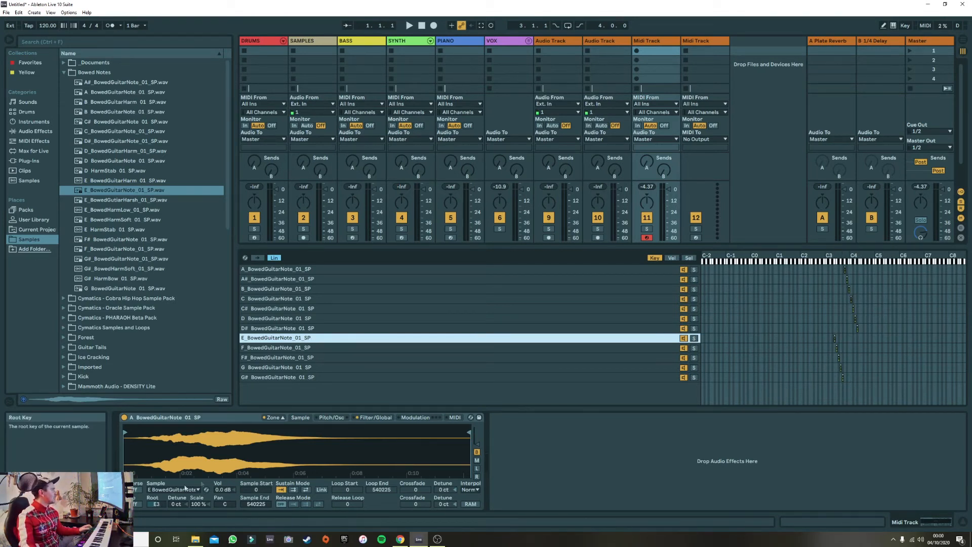
{"action": "left_click", "coordinate": [305, 490]}
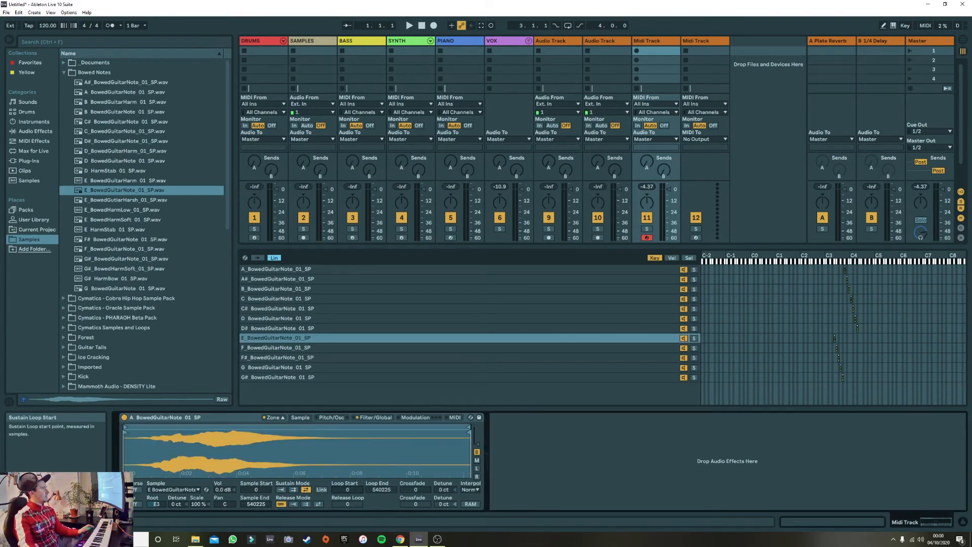
{"action": "mouse_move", "coordinate": [348, 489]}
{"action": "left_mouse_down"}
{"action": "mouse_move", "coordinate": [347, 471]}
{"action": "mouse_move", "coordinate": [348, 488]}
{"action": "left_mouse_up"}
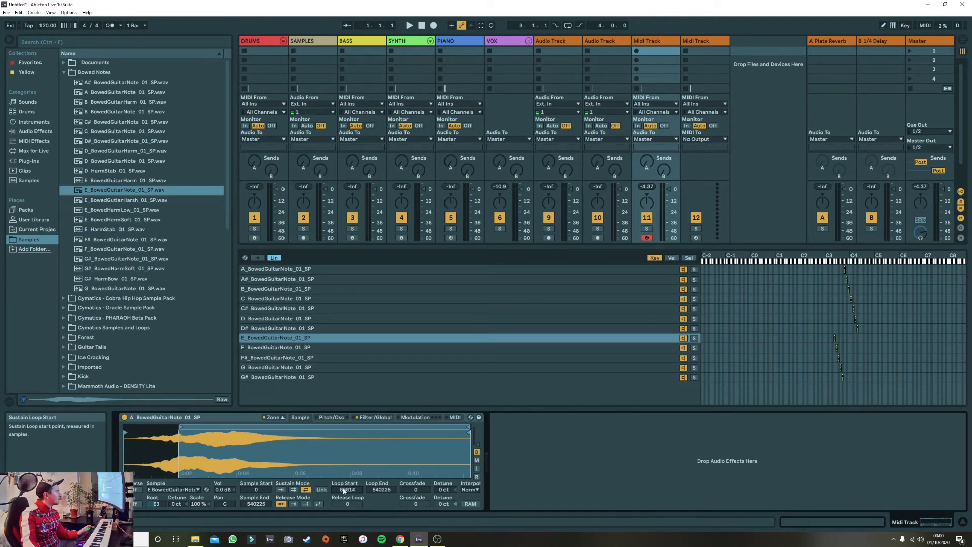
{"action": "left_click_drag", "start_coordinate": [381, 489], "coordinate": [381, 521]}
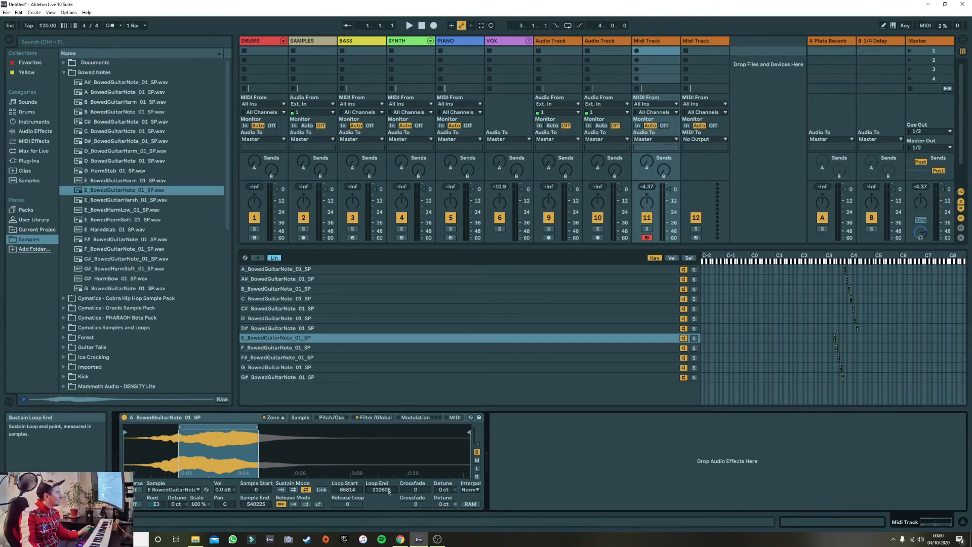
{"action": "left_click_drag", "start_coordinate": [412, 491], "coordinate": [411, 491]}
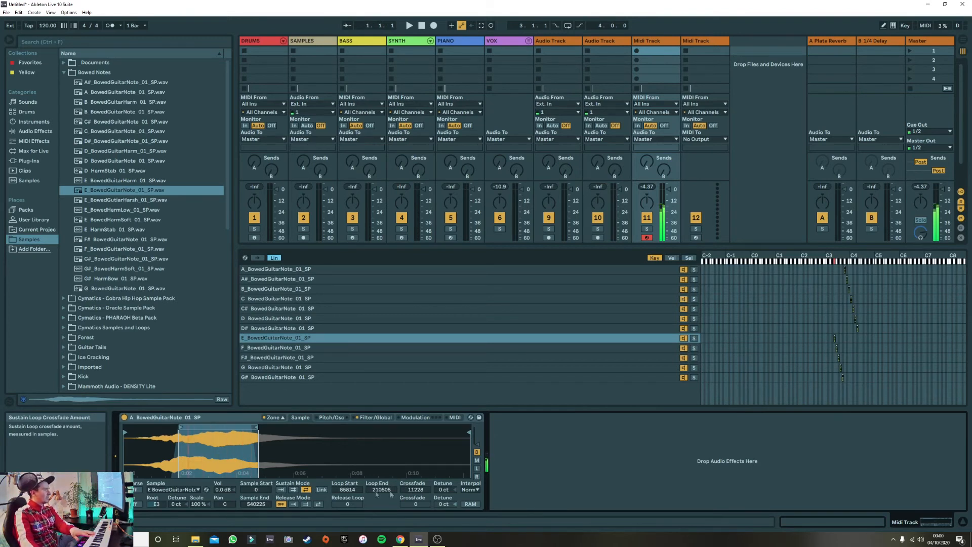
{"action": "left_click", "coordinate": [306, 505]}
{"action": "left_click_drag", "start_coordinate": [345, 504], "coordinate": [345, 443]}
{"action": "left_click_drag", "start_coordinate": [347, 505], "coordinate": [347, 504]}
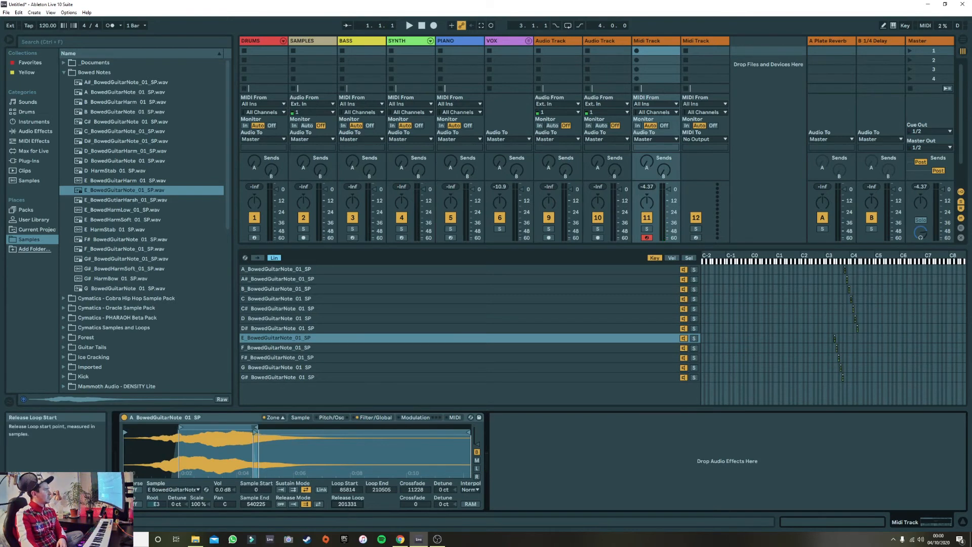
Give the F# sample a back-and-forth sustain loop from 81164 to 140492, crossfade 9456, and a release loop starting at 131596
{"action": "left_click", "coordinate": [284, 349]}
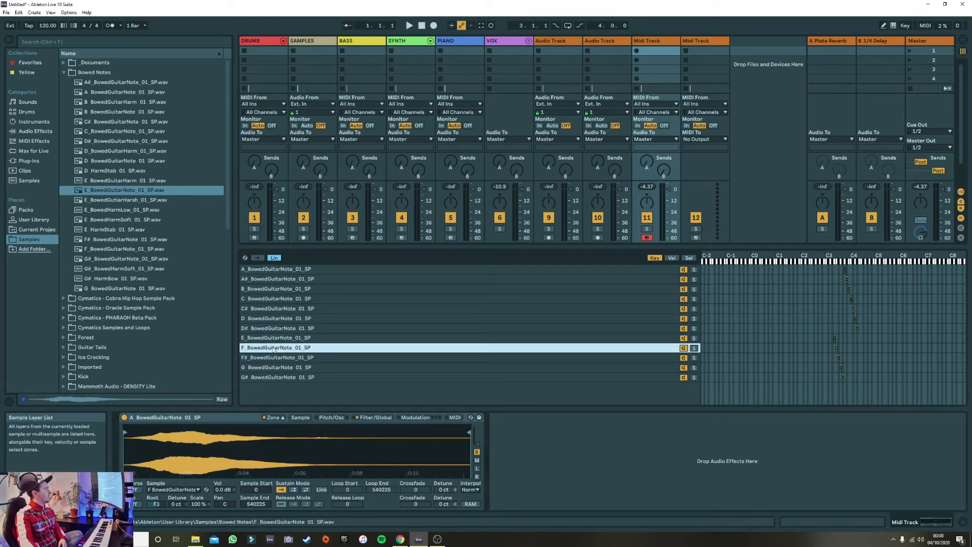
{"action": "left_click", "coordinate": [276, 358]}
{"action": "left_click", "coordinate": [305, 490]}
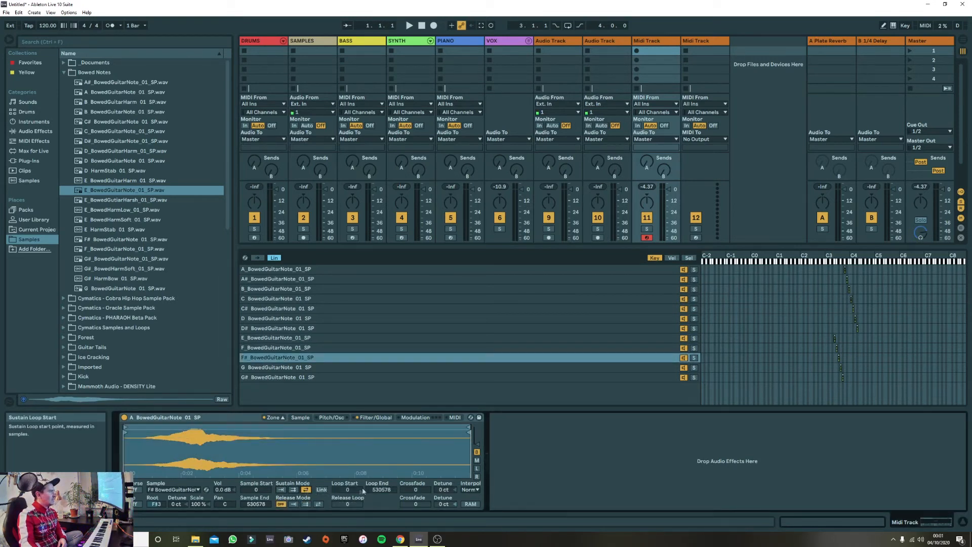
{"action": "left_click_drag", "start_coordinate": [347, 490], "coordinate": [381, 539]}
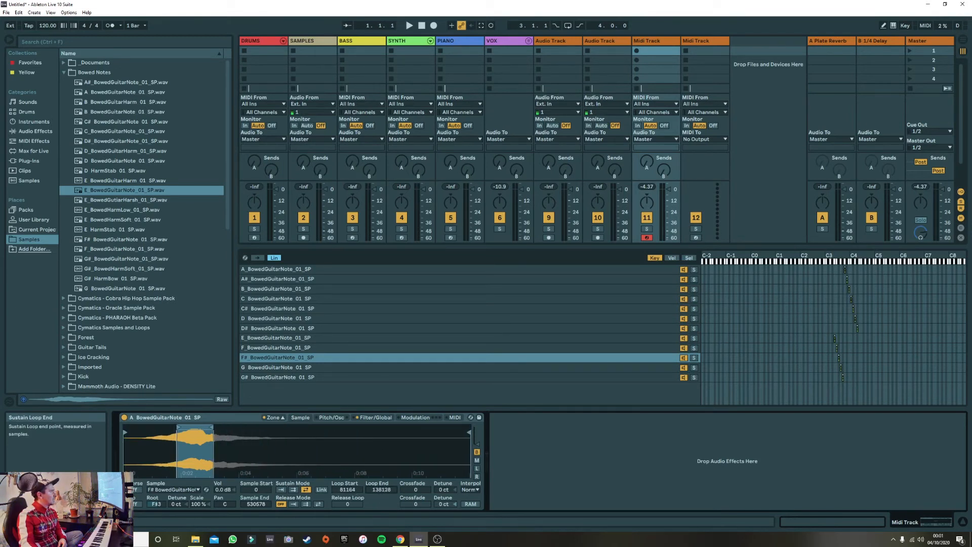
{"action": "left_click_drag", "start_coordinate": [381, 489], "coordinate": [415, 477]}
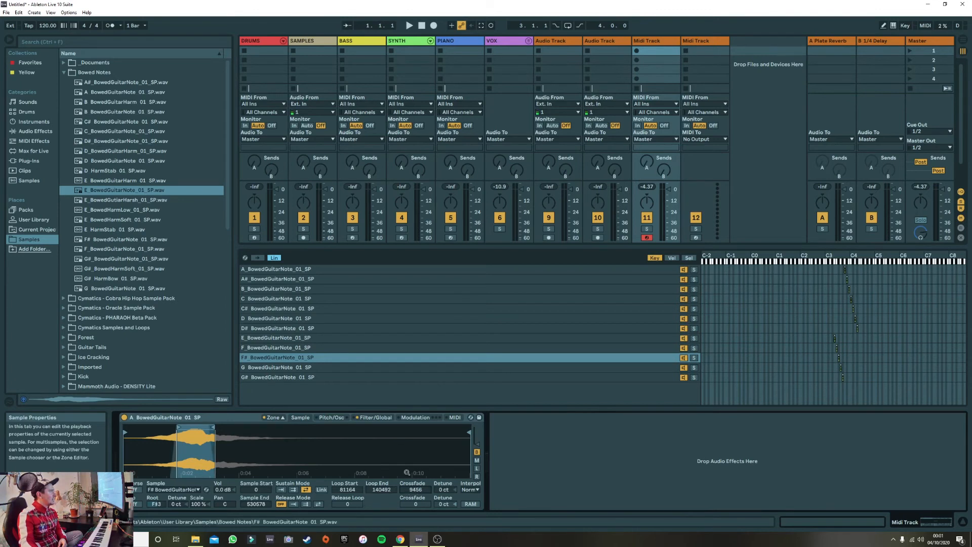
{"action": "left_click", "coordinate": [306, 504]}
{"action": "left_click_drag", "start_coordinate": [347, 504], "coordinate": [347, 483]}
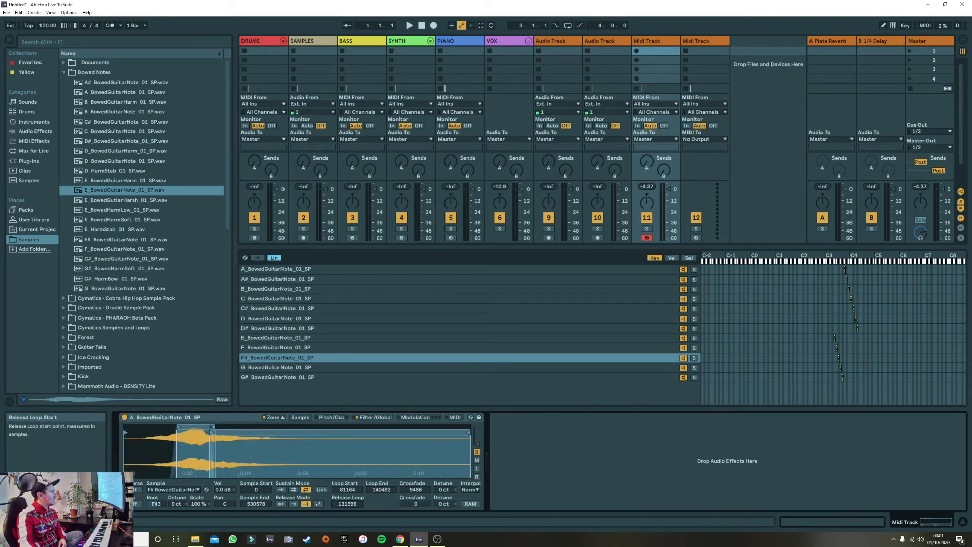
Give the G sample a back-and-forth sustain loop from 91160 to 184072, crossfade 7740, and a release loop starting at 175440
{"action": "left_click", "coordinate": [252, 368]}
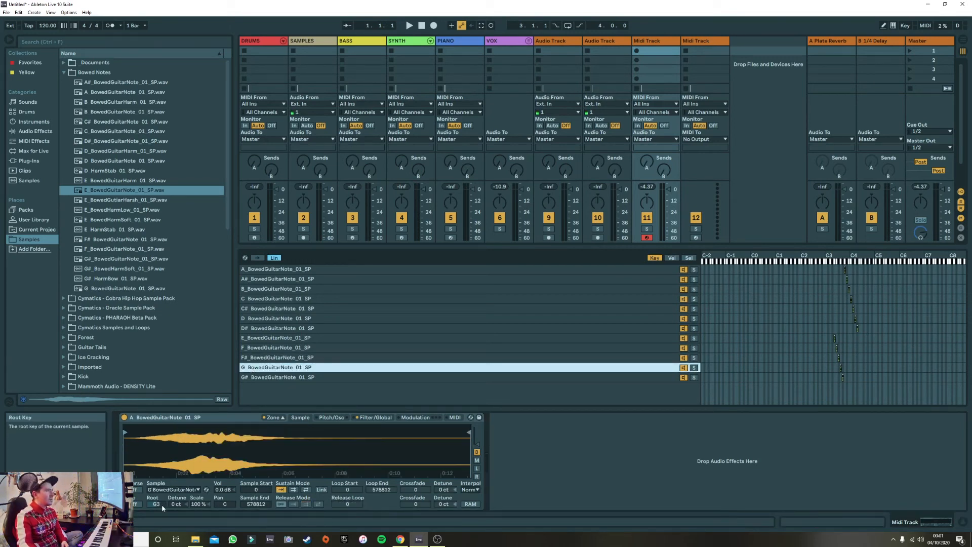
{"action": "left_click", "coordinate": [308, 489]}
{"action": "left_click_drag", "start_coordinate": [347, 490], "coordinate": [347, 458]}
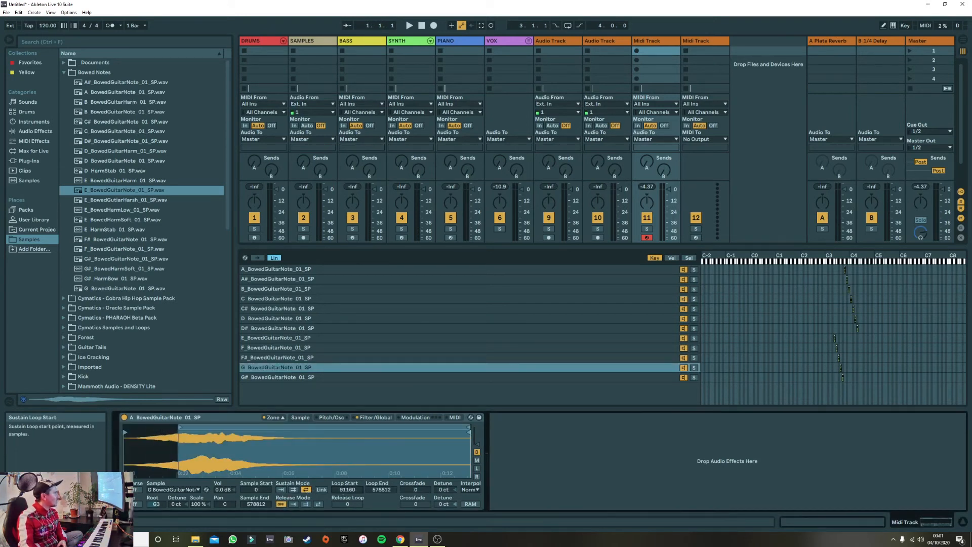
{"action": "left_click_drag", "start_coordinate": [381, 489], "coordinate": [381, 519]}
{"action": "left_click_drag", "start_coordinate": [415, 489], "coordinate": [415, 467]}
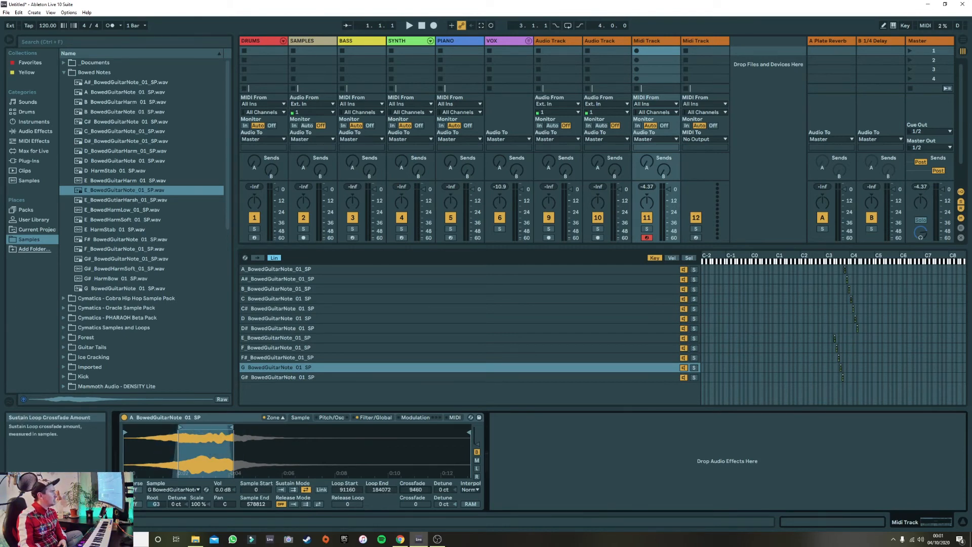
{"action": "left_click", "coordinate": [306, 504]}
{"action": "left_click_drag", "start_coordinate": [347, 504], "coordinate": [347, 486]}
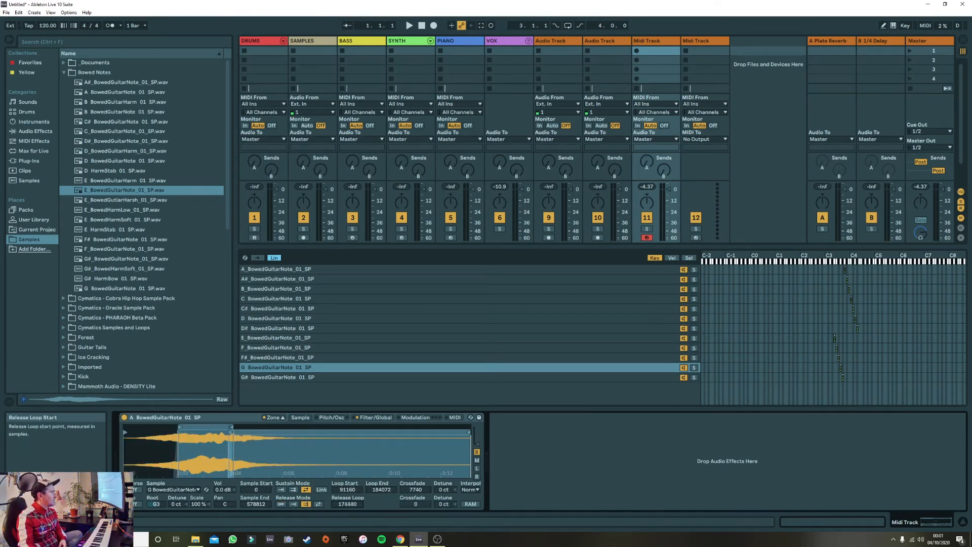
{"action": "mouse_move", "coordinate": [419, 539]}
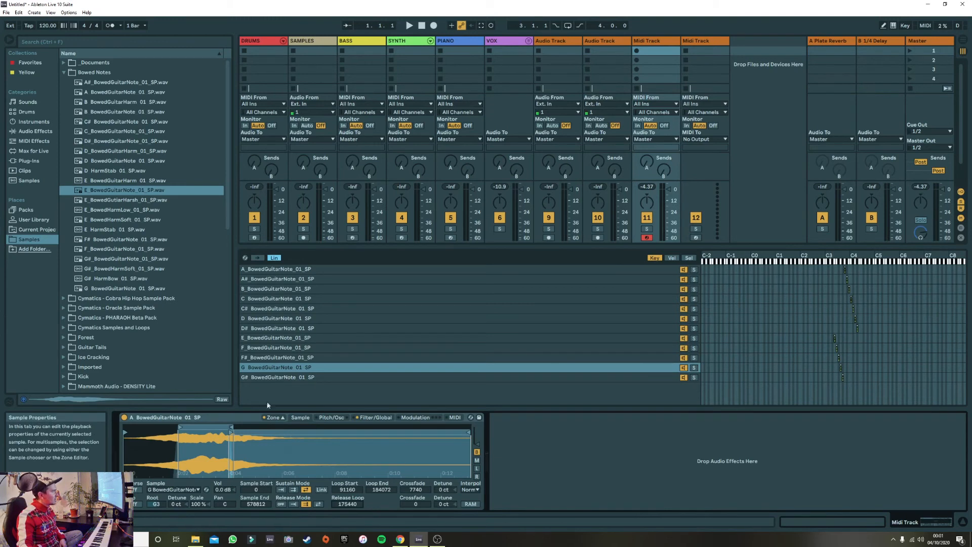
Give the G# sample a back-and-forth sustain loop from 61464 to 143617, crossfade 9456, and a release loop starting at 134748
{"action": "left_click", "coordinate": [276, 377]}
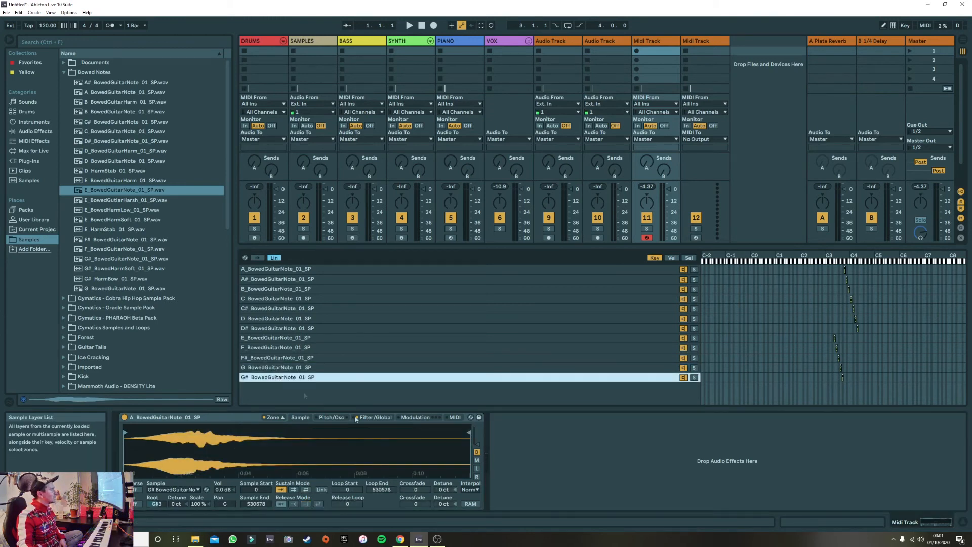
{"action": "left_click", "coordinate": [306, 503]}
{"action": "mouse_move", "coordinate": [347, 489]}
{"action": "left_mouse_down"}
{"action": "mouse_move", "coordinate": [347, 472]}
{"action": "mouse_move", "coordinate": [381, 492]}
{"action": "mouse_move", "coordinate": [381, 531]}
{"action": "left_mouse_up"}
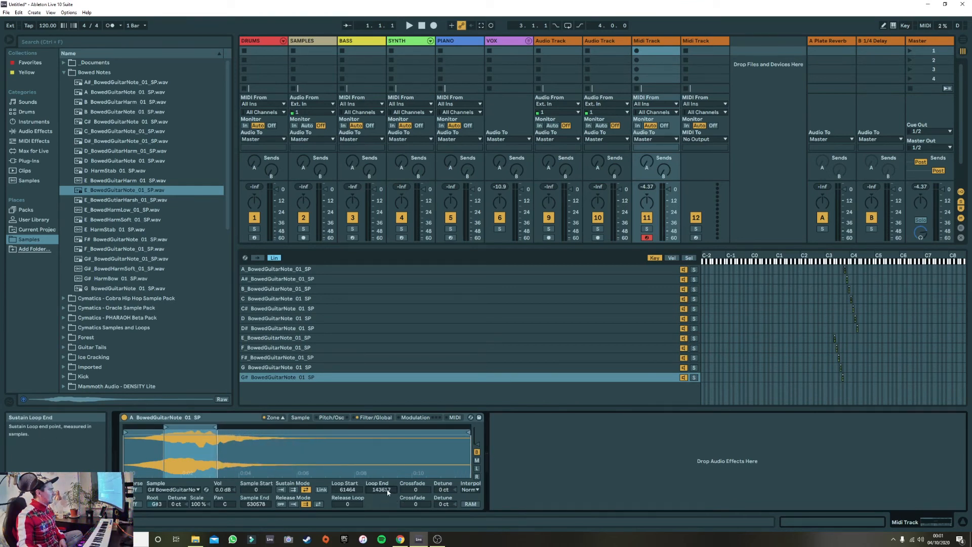
{"action": "left_click_drag", "start_coordinate": [416, 490], "coordinate": [415, 478]}
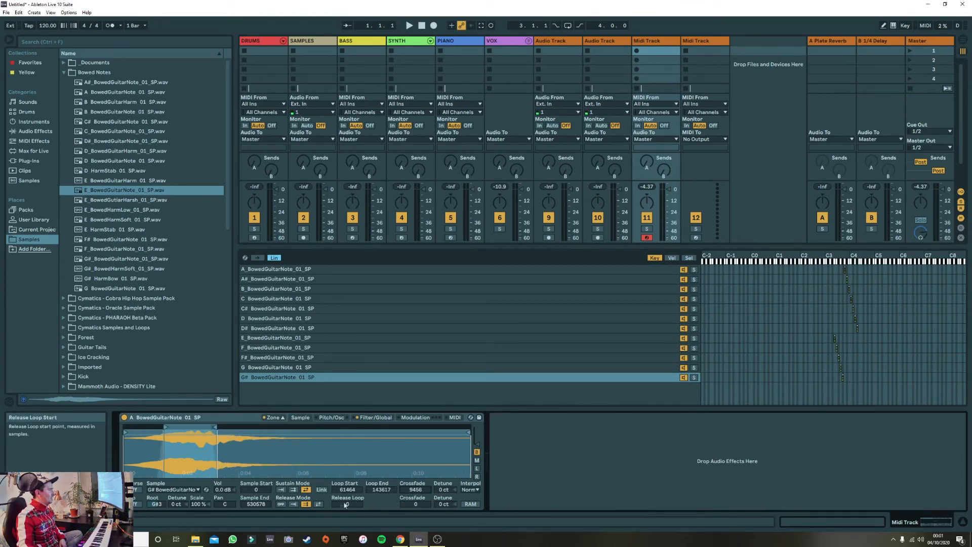
{"action": "left_click_drag", "start_coordinate": [348, 503], "coordinate": [347, 484]}
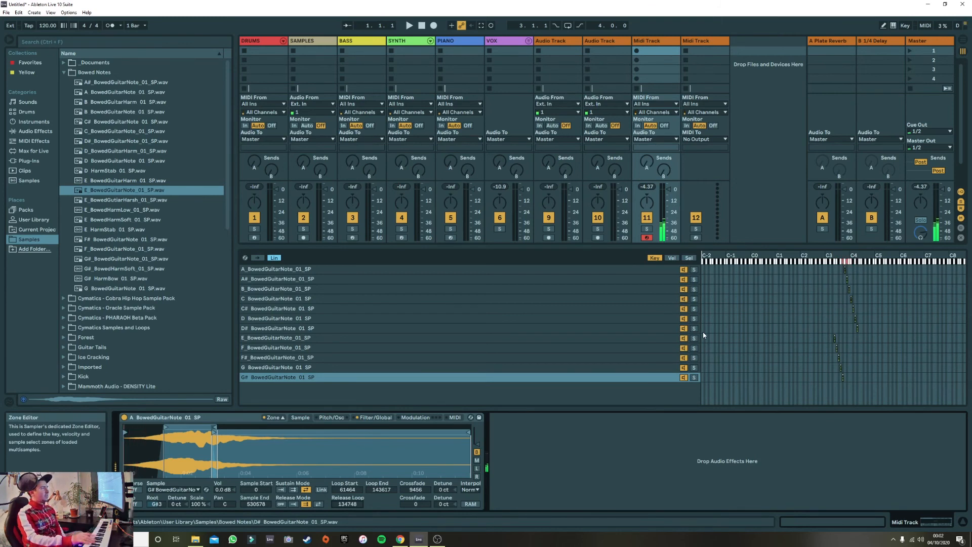
Rename the Sampler device as Bowed Guitar and save it as a User Library preset, overwriting the existing Bowed Guitar.adv
{"action": "right_click", "coordinate": [161, 419]}
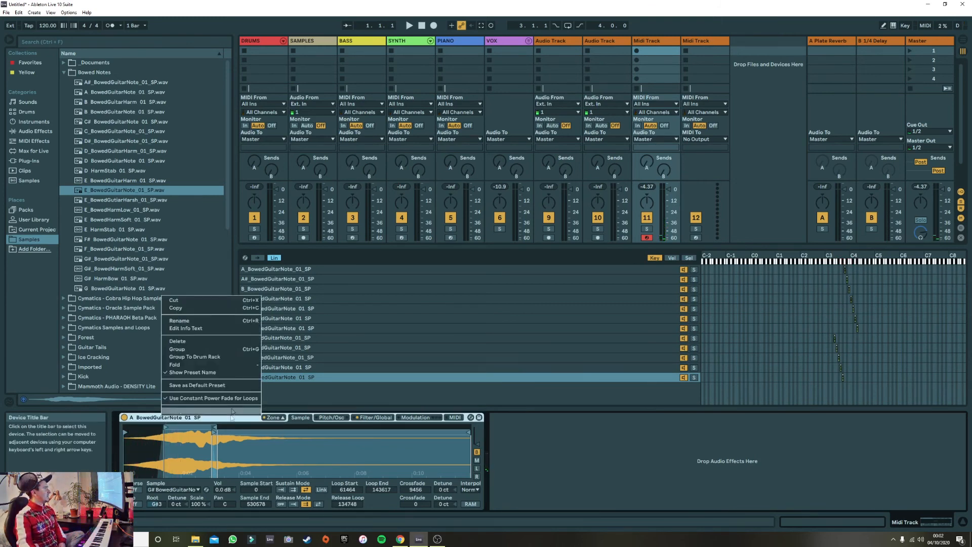
{"action": "left_click", "coordinate": [188, 321]}
{"action": "type", "text": "Bowed Guitar"}
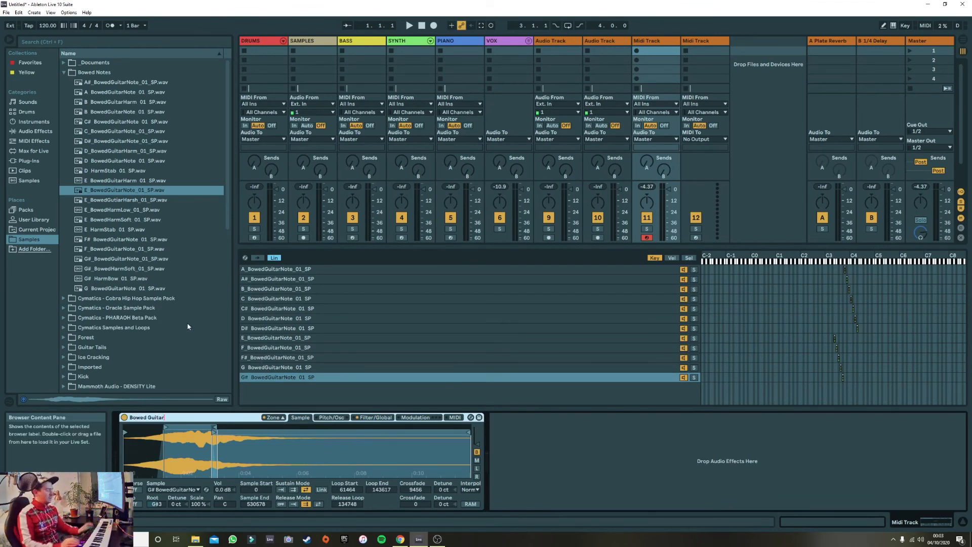
{"action": "left_click", "coordinate": [479, 417]}
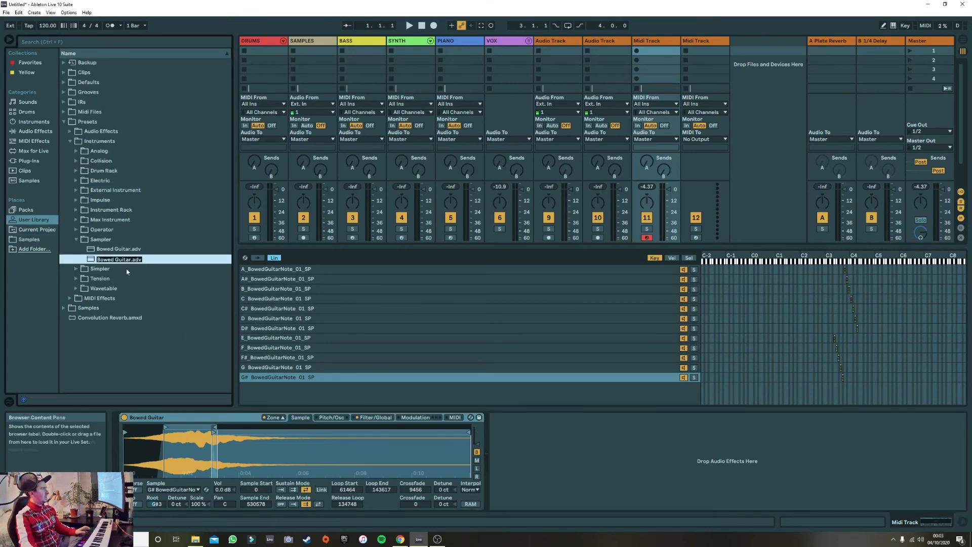
{"action": "key", "text": "Return"}
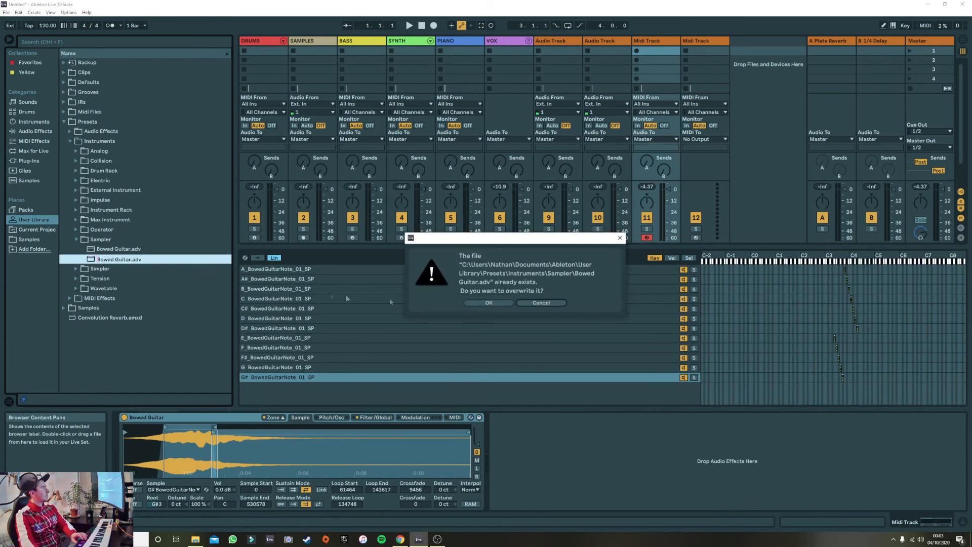
{"action": "left_click", "coordinate": [487, 303]}
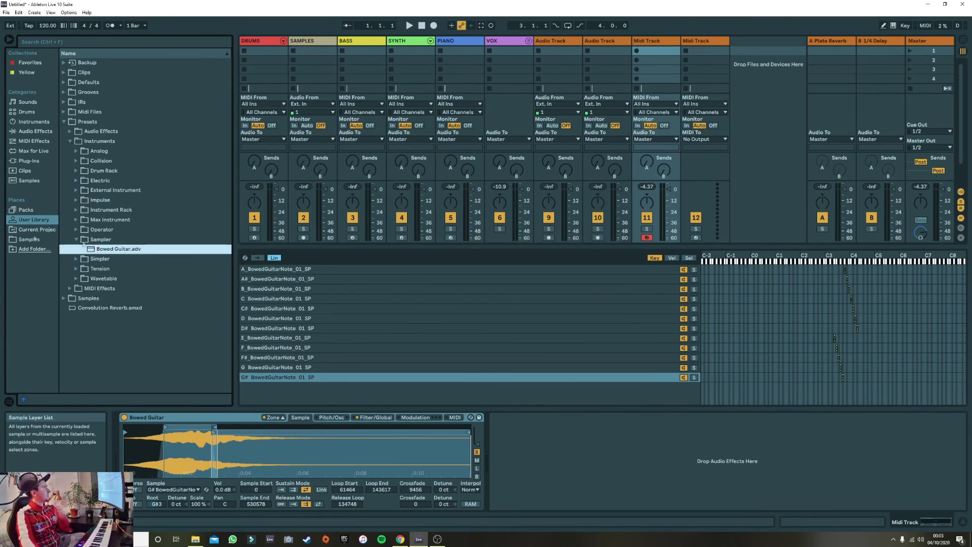
Collect all external files and save the Live Set as Bowed Guitar in the Ableton Projects folder under Documents
{"action": "left_click", "coordinate": [6, 12]}
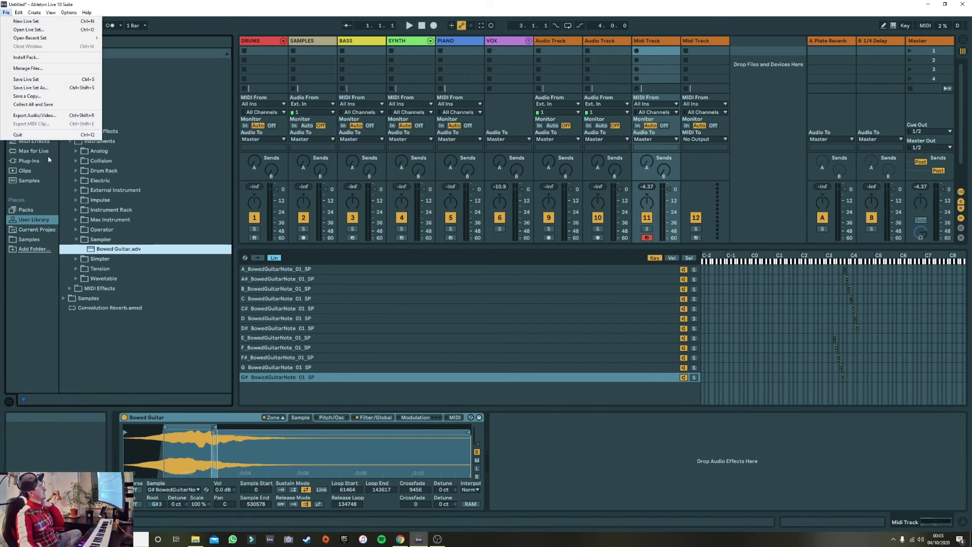
{"action": "left_click", "coordinate": [46, 104]}
{"action": "left_click", "coordinate": [489, 326]}
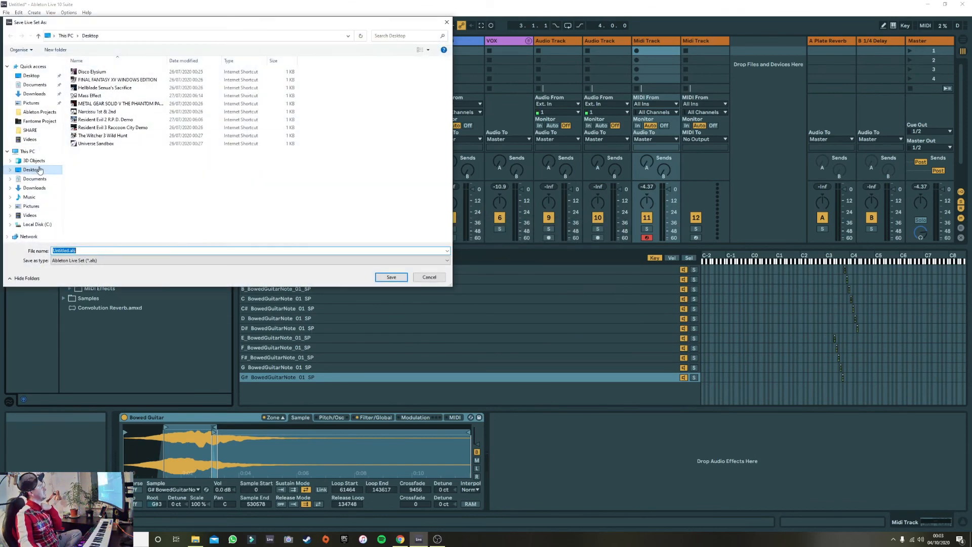
{"action": "left_click", "coordinate": [35, 85]}
{"action": "double_click", "coordinate": [80, 80]}
{"action": "triple_click", "coordinate": [128, 251]}
{"action": "type", "text": "Bowed Guitar"}
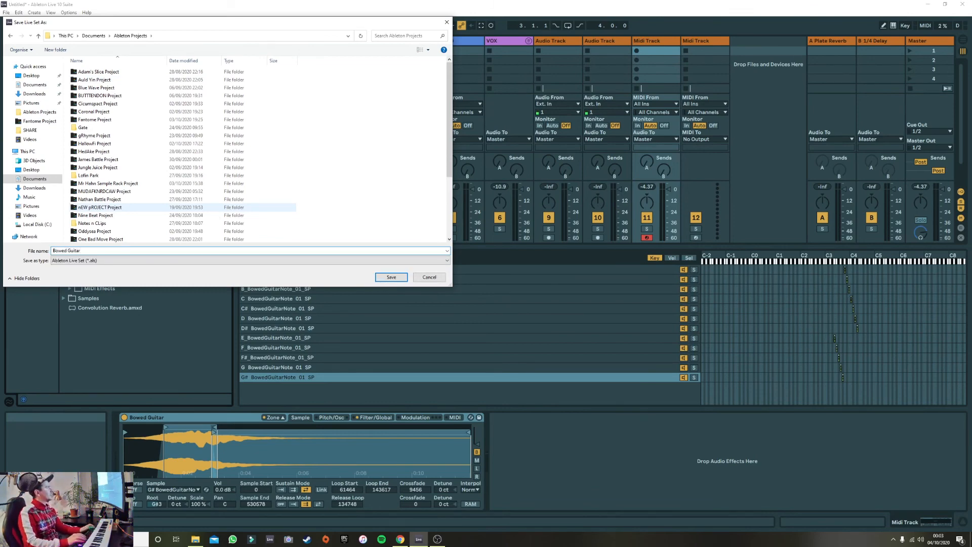
{"action": "key", "text": "Return"}
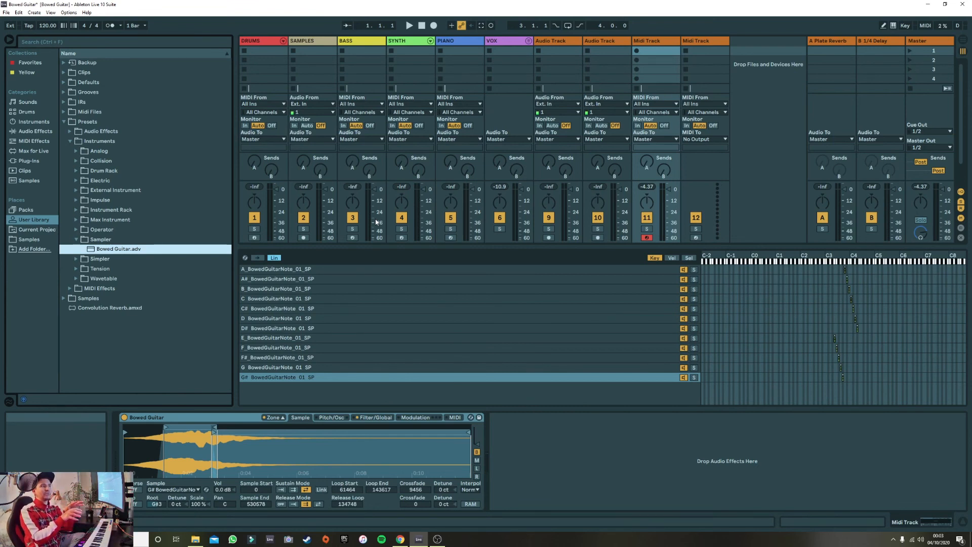
Create a Live Pack of the Bowed Guitar project, saved as Bowed Guitar.alp in the SHARE folder, and close the file manager
{"action": "left_click", "coordinate": [7, 12]}
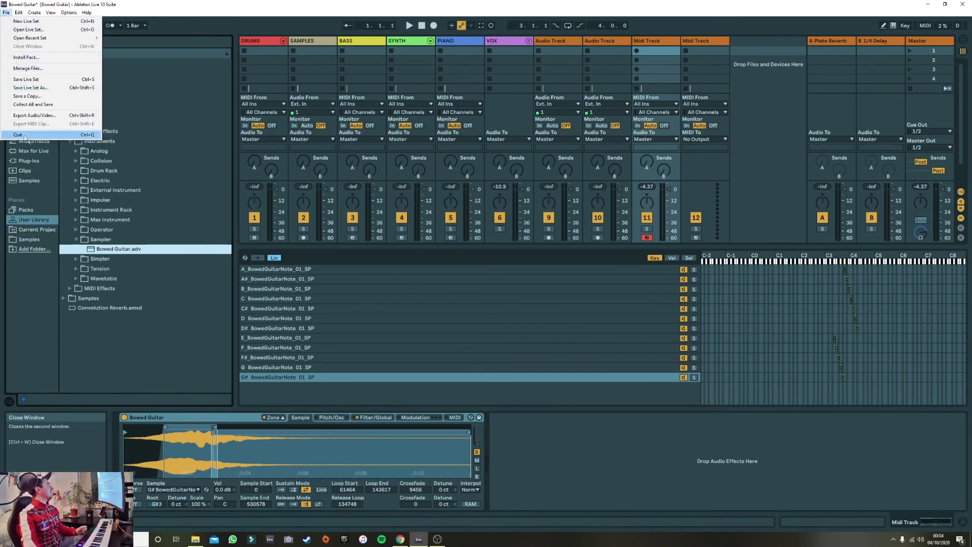
{"action": "left_click", "coordinate": [47, 67]}
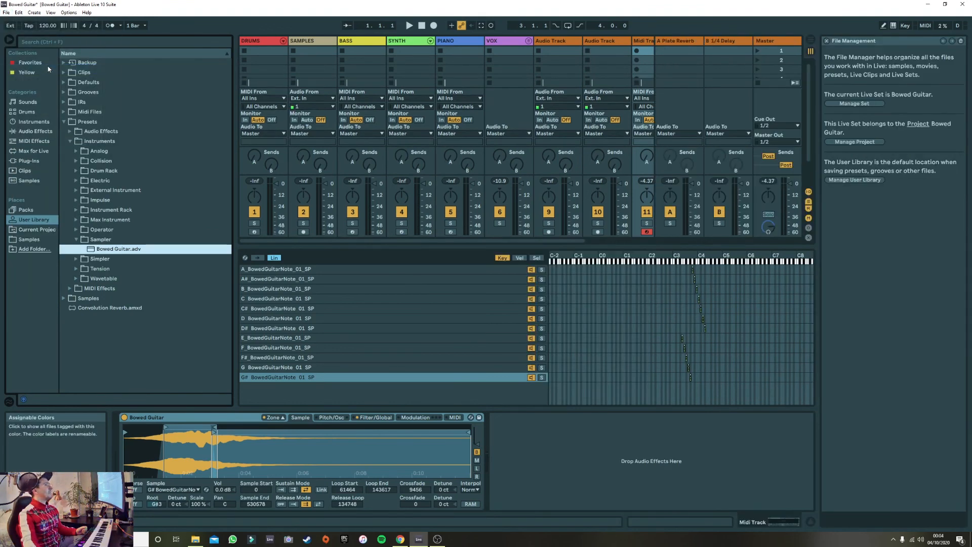
{"action": "left_click", "coordinate": [854, 142]}
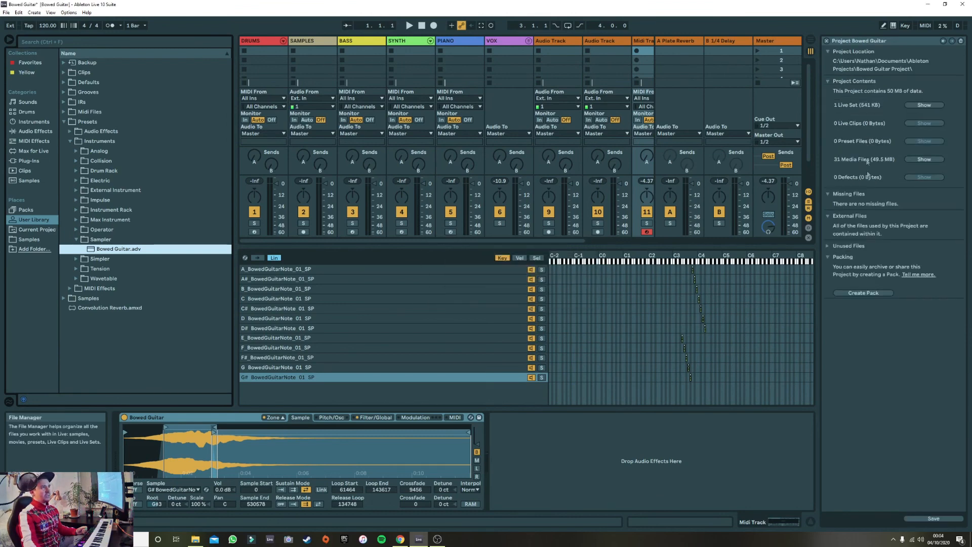
{"action": "left_click", "coordinate": [863, 293]}
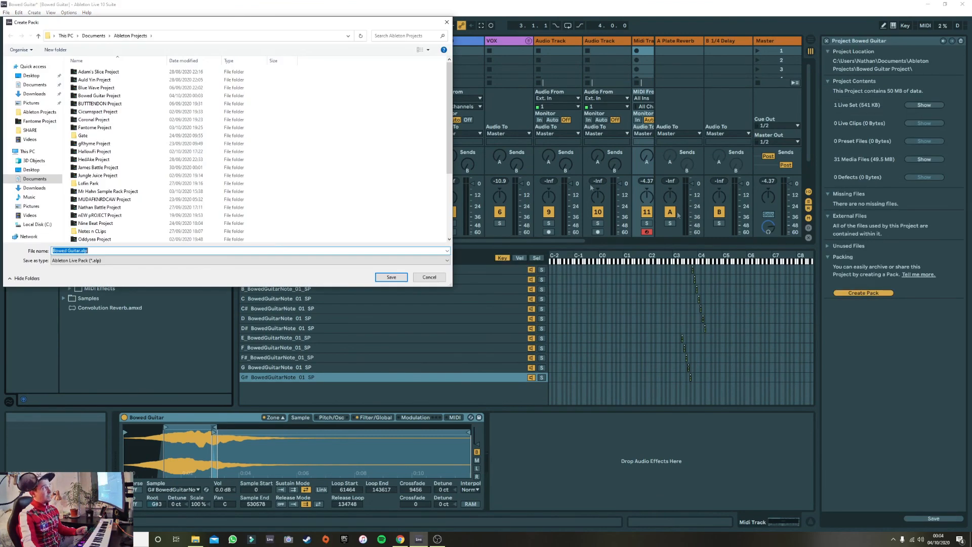
{"action": "left_click", "coordinate": [33, 85]}
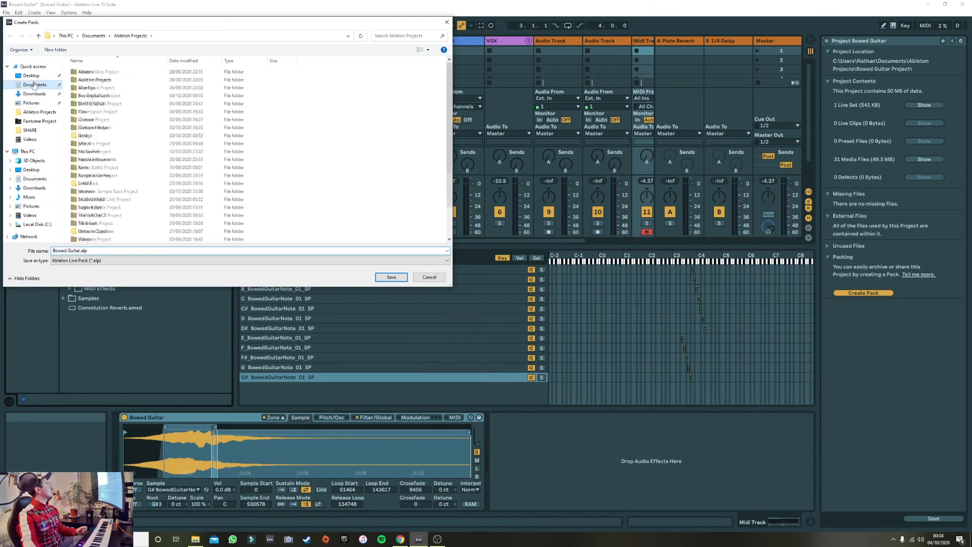
{"action": "double_click", "coordinate": [89, 187]}
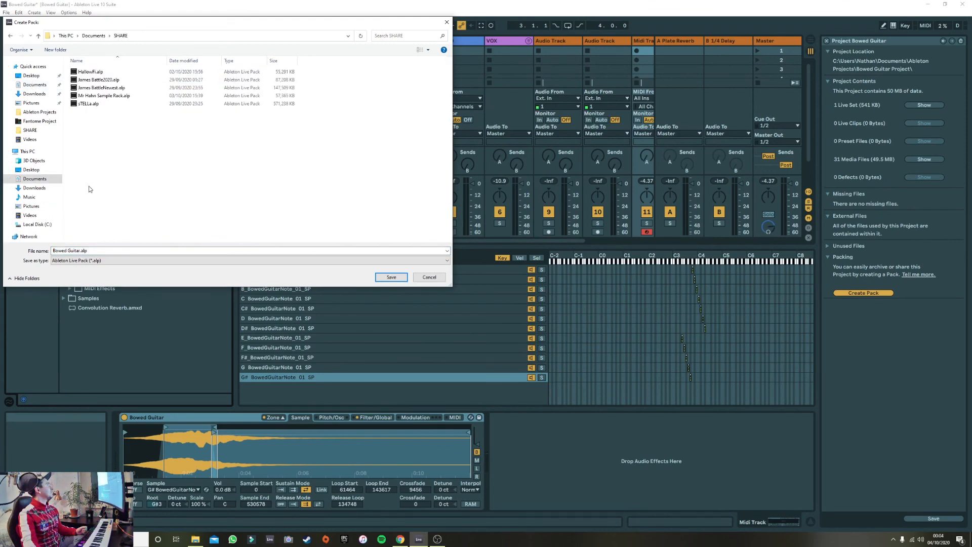
{"action": "left_click", "coordinate": [388, 278]}
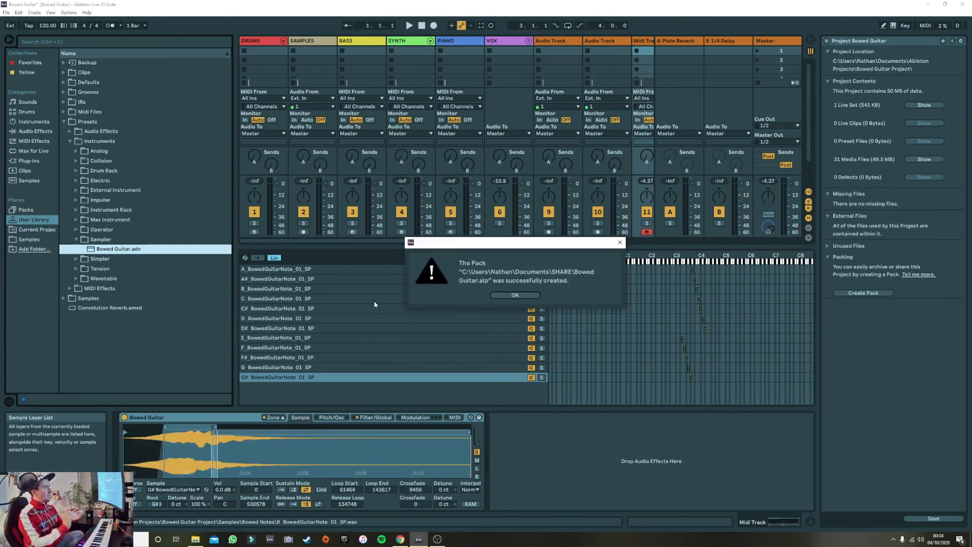
{"action": "left_click", "coordinate": [515, 295]}
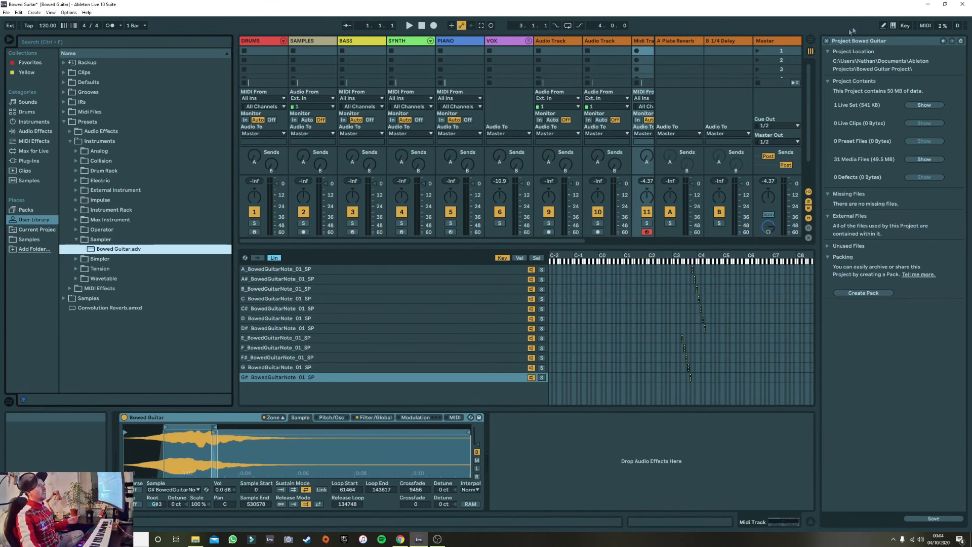
{"action": "left_click", "coordinate": [826, 41]}
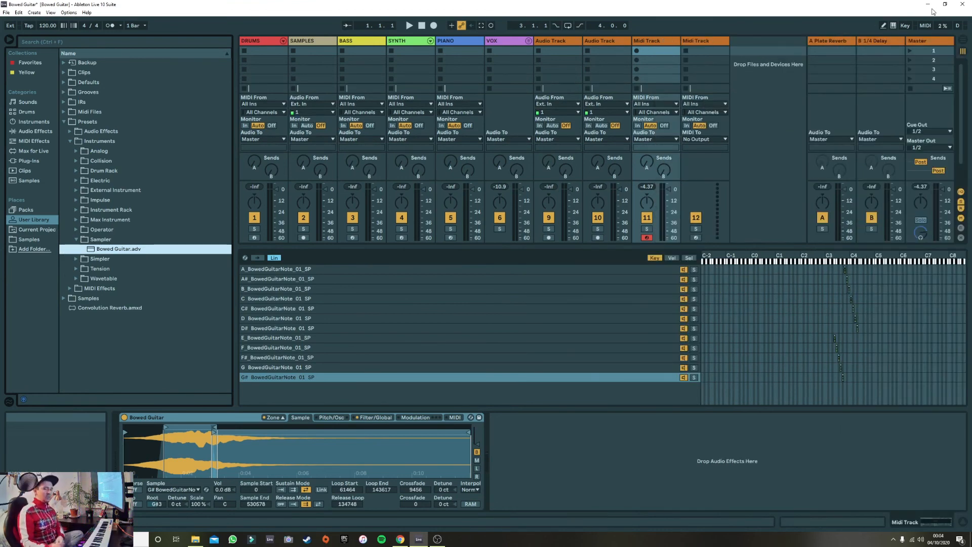